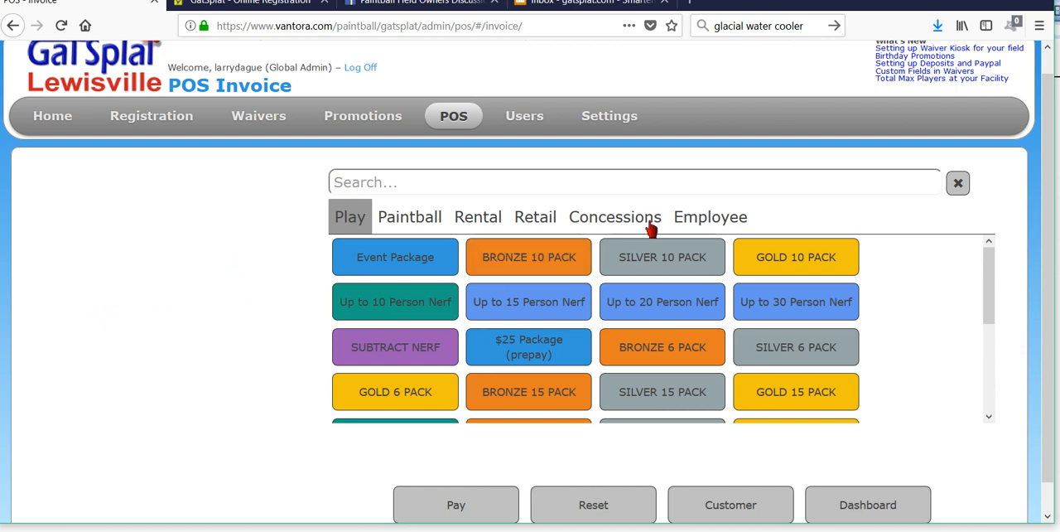
Step: Open the POS item settings and view the details of the Play item, product ID 100
mouse_move(629, 114)
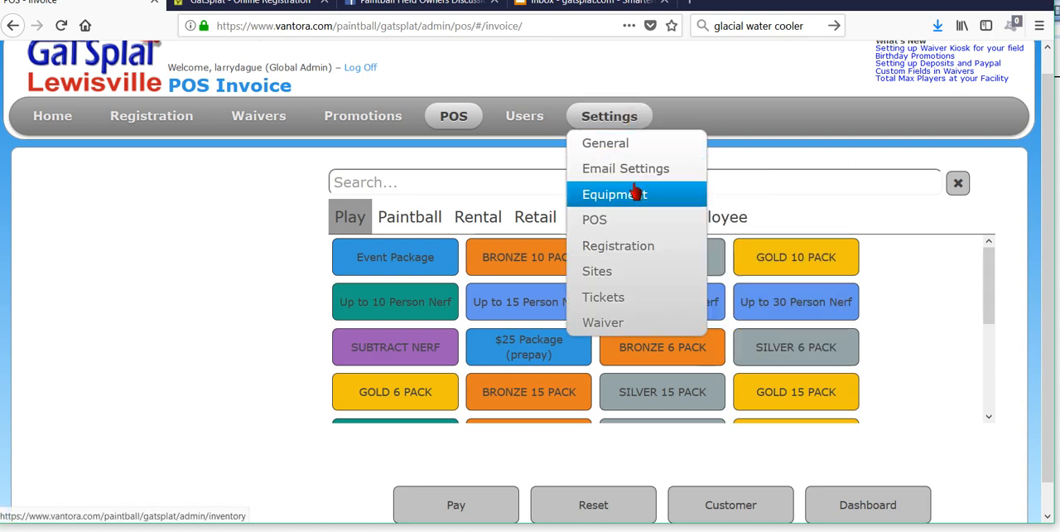
mouse_move(624, 219)
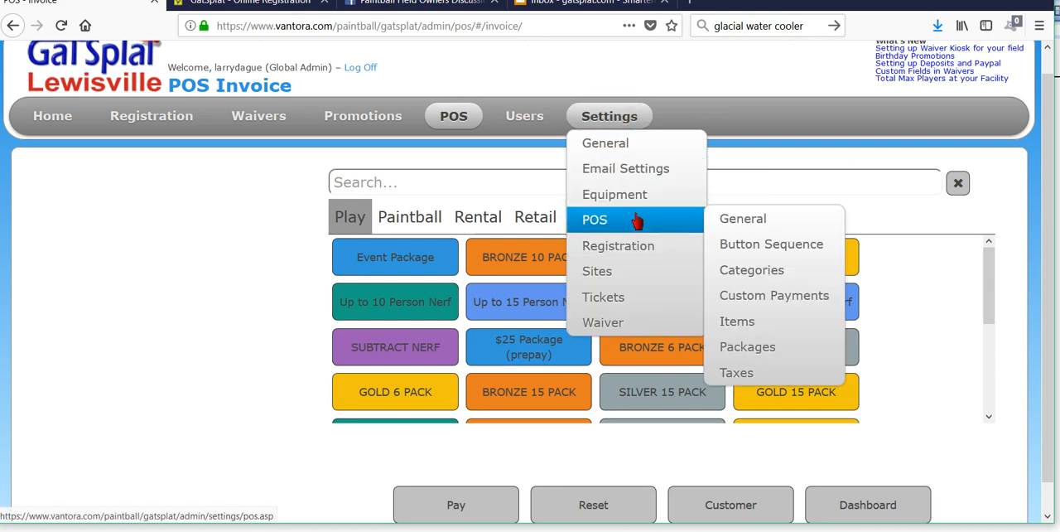
click(750, 329)
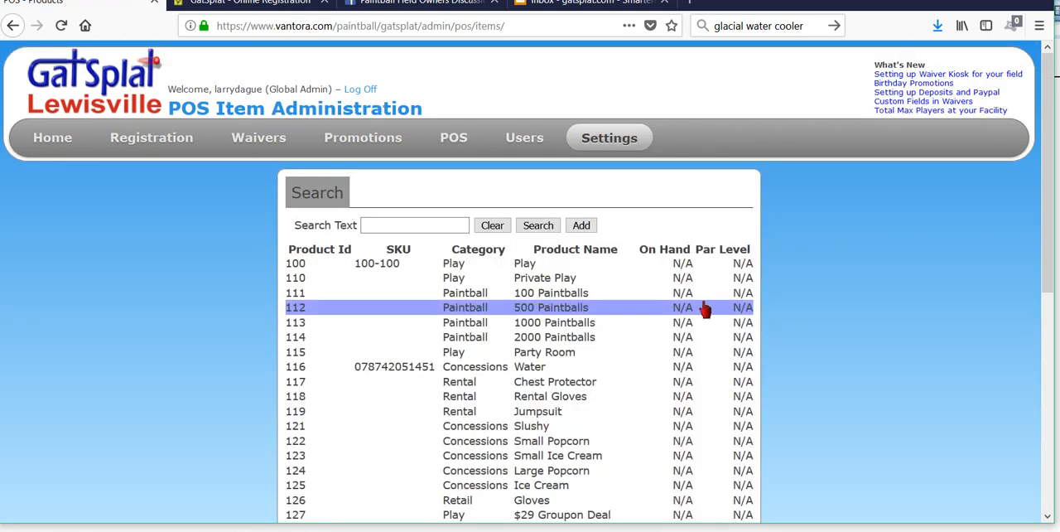
click(458, 272)
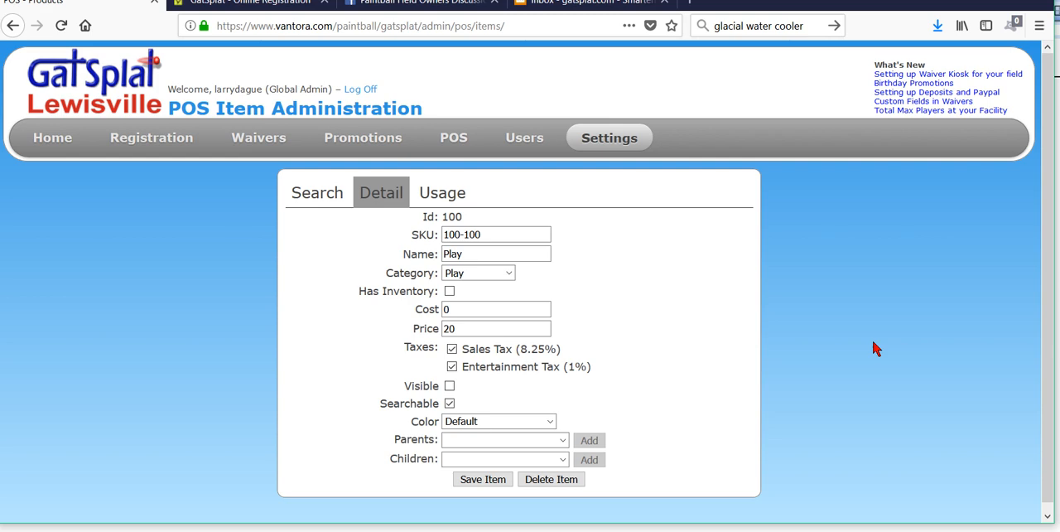
click(455, 252)
click(687, 300)
click(465, 254)
Step: Open the POS package settings and look through the list of existing packages
mouse_move(634, 141)
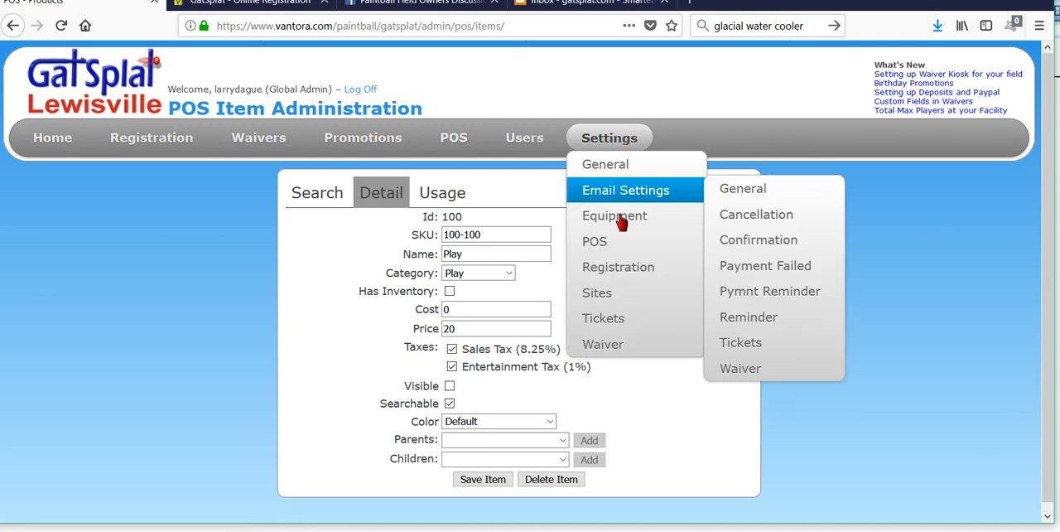
mouse_move(638, 247)
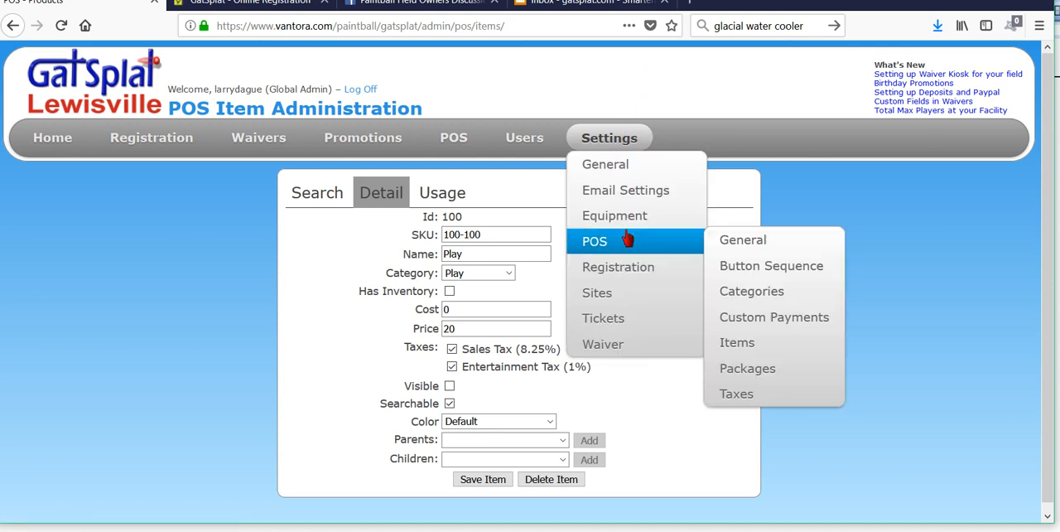
click(752, 376)
scroll(818, 312, down, 5)
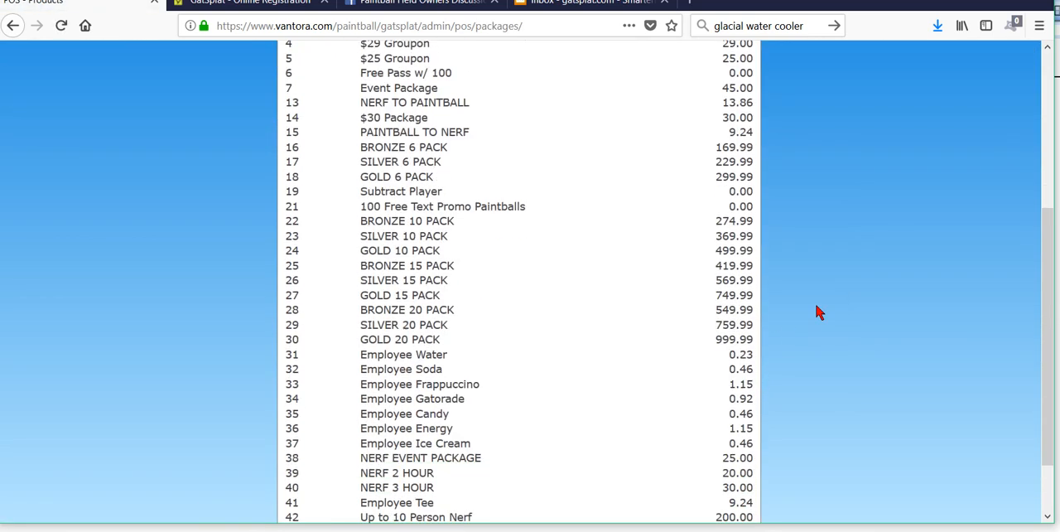
scroll(818, 312, up, 4)
scroll(815, 312, down, 3)
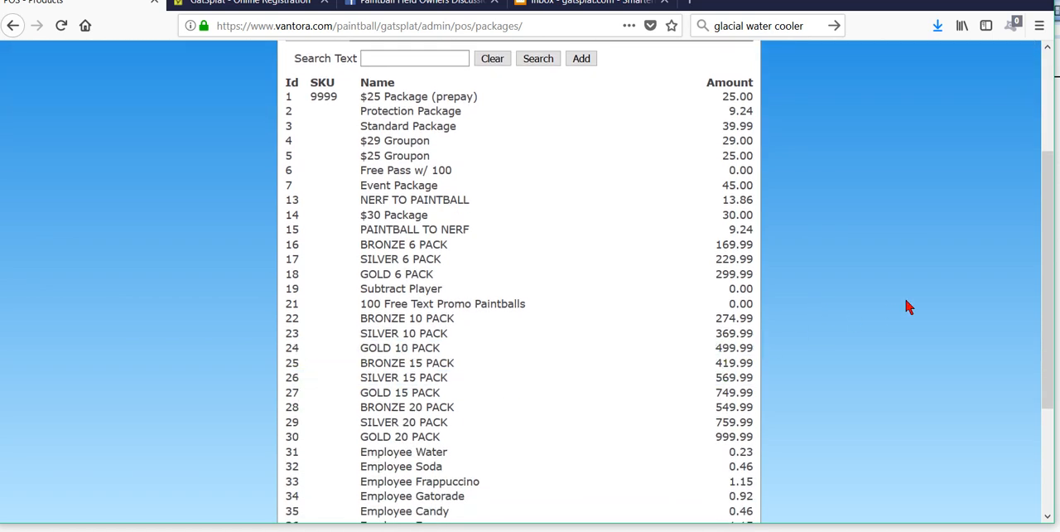
scroll(906, 303, up, 3)
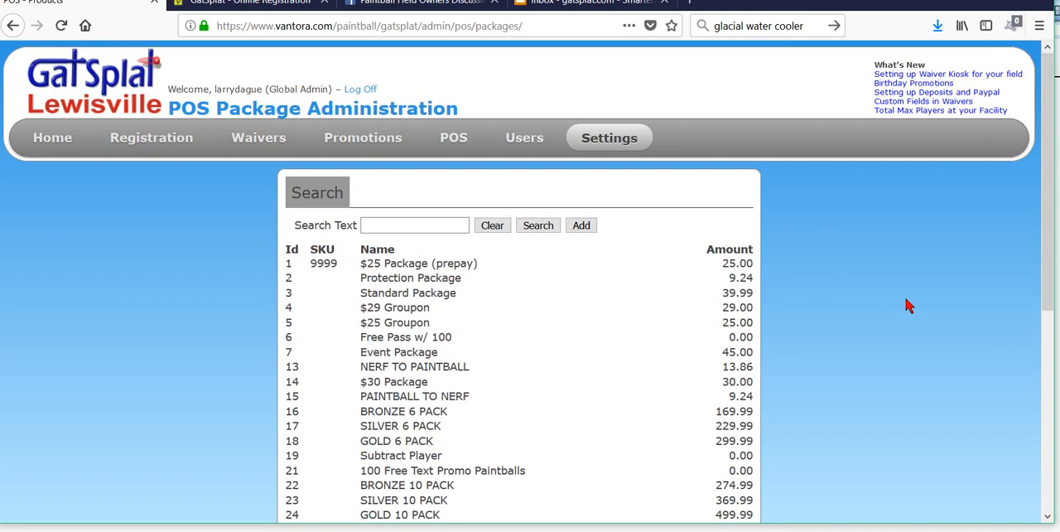
Step: Create and save a new package named Purple Players Package in the Play category with the color Purple
click(581, 226)
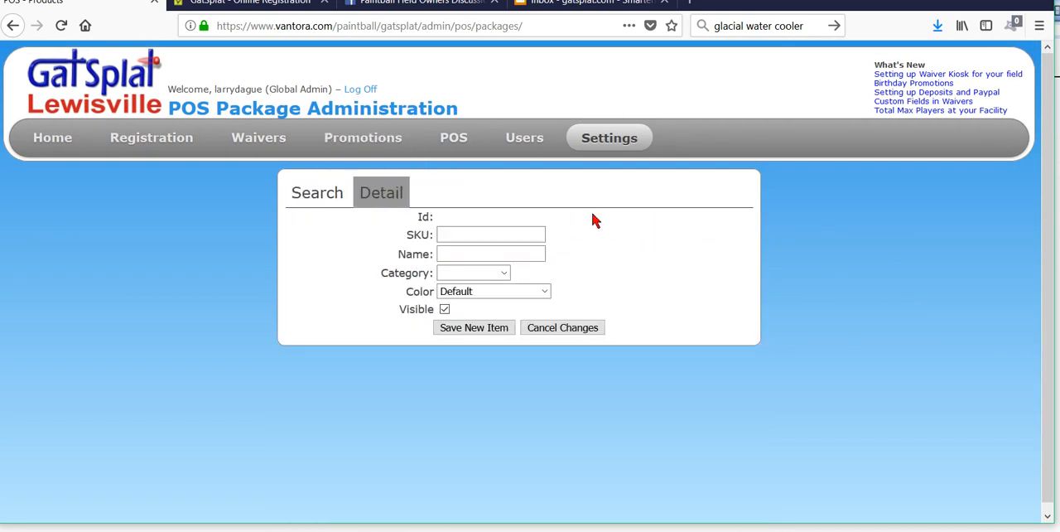
click(480, 254)
text(P)
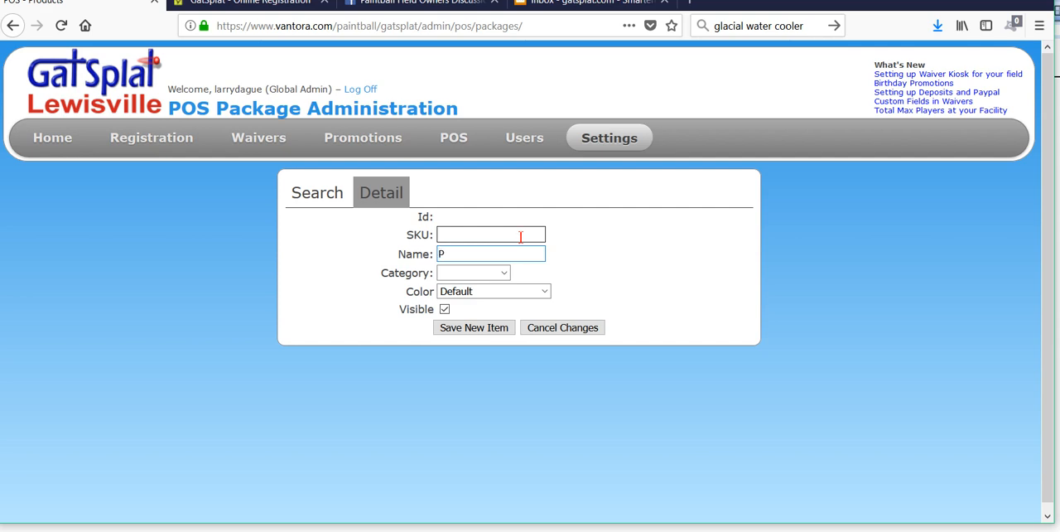
text(urple Players Package)
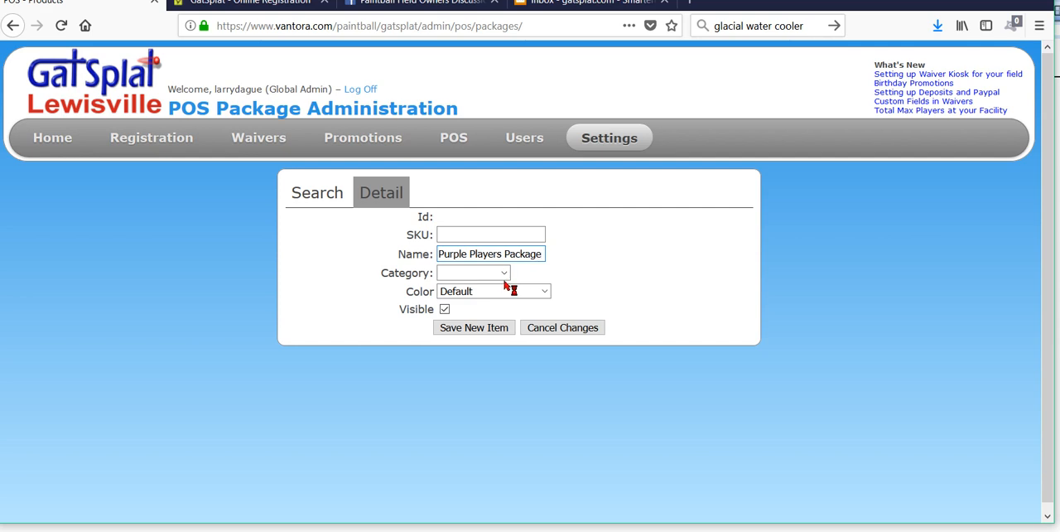
click(505, 278)
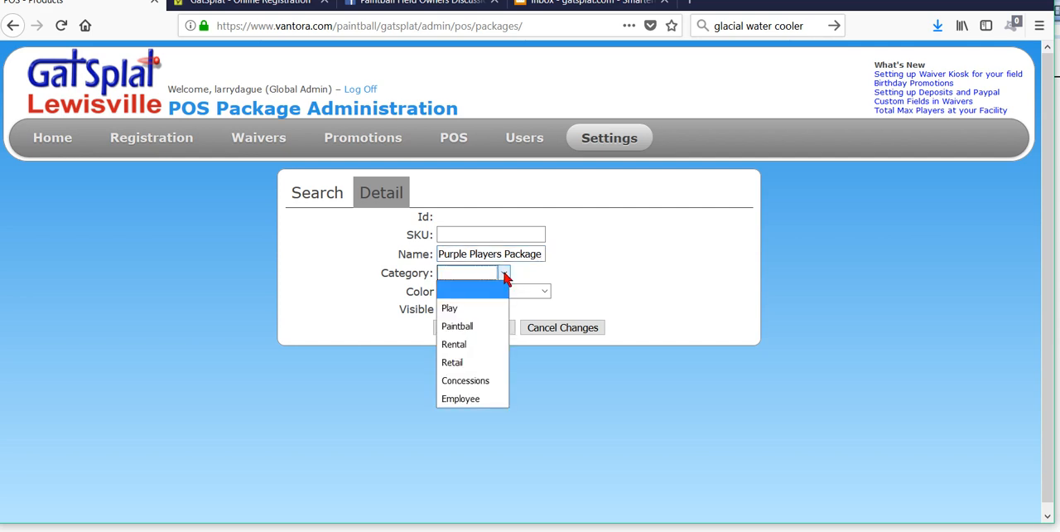
click(482, 308)
click(531, 290)
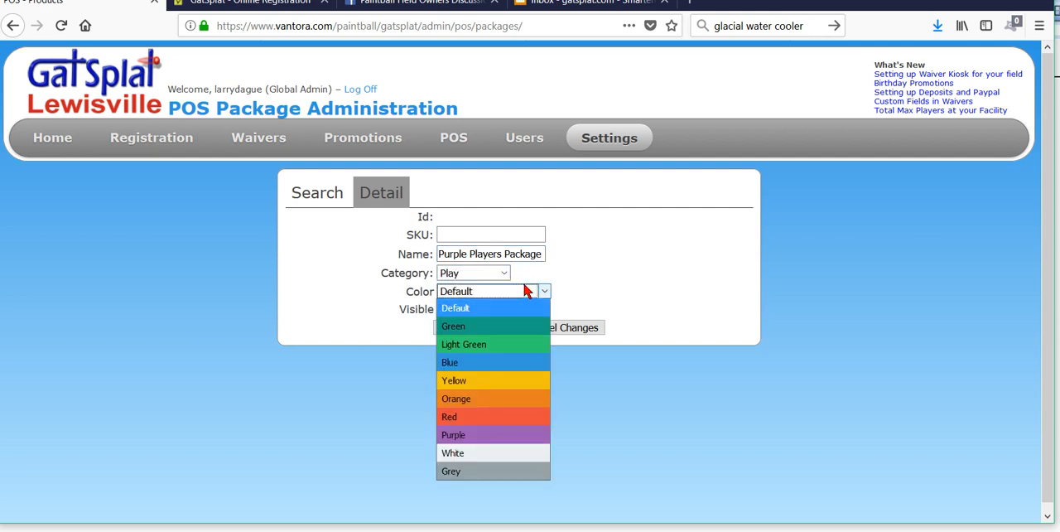
click(480, 437)
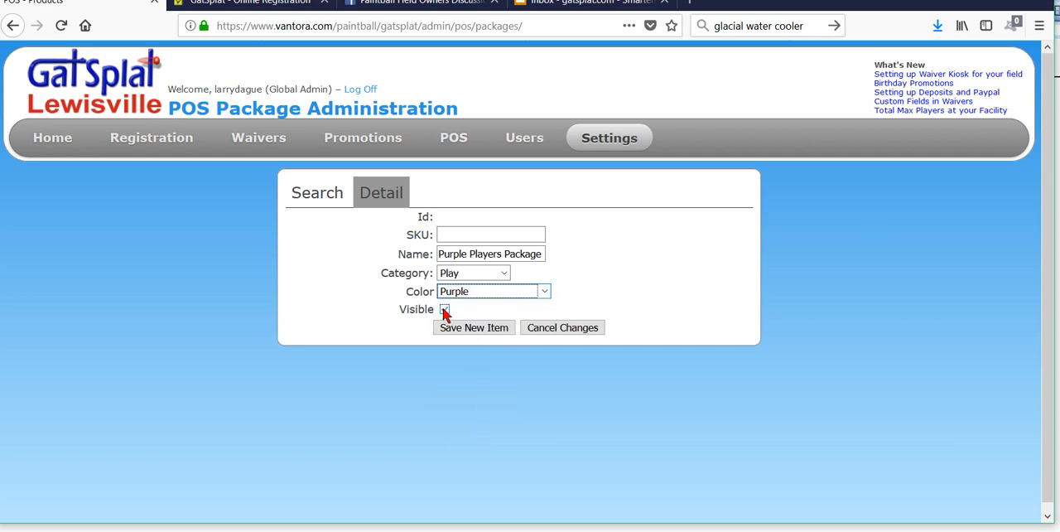
click(479, 331)
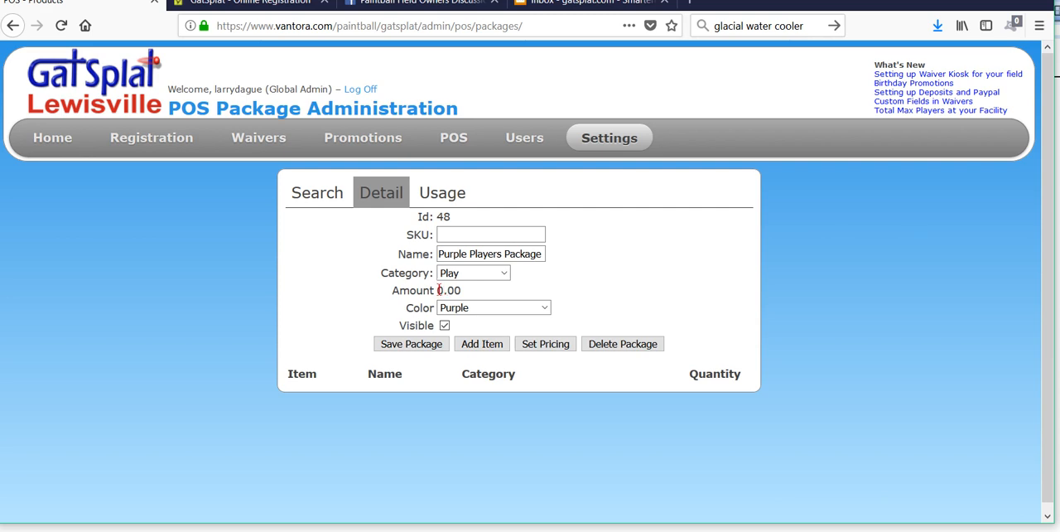
Step: Add the Play category item 100 - Play to the package with a quantity of 10
click(485, 344)
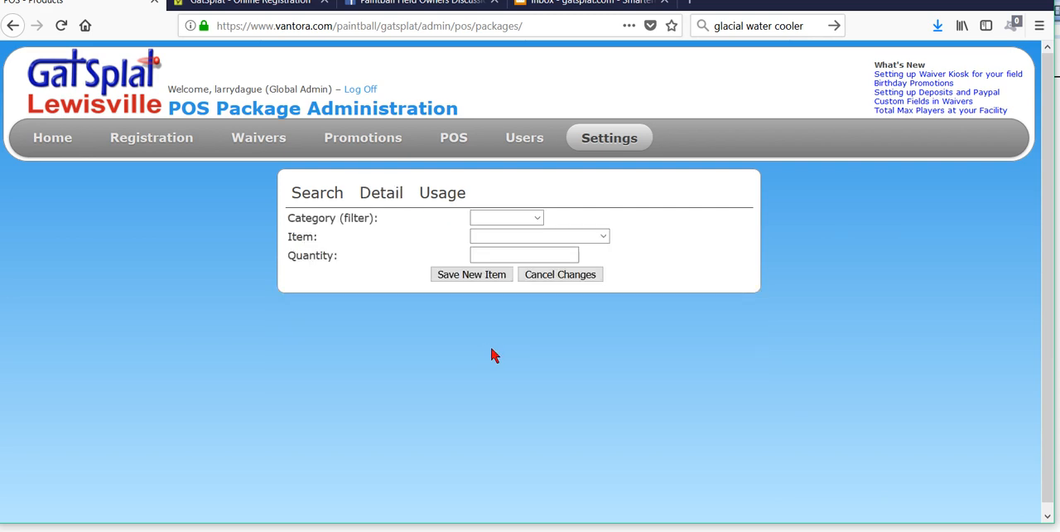
click(538, 218)
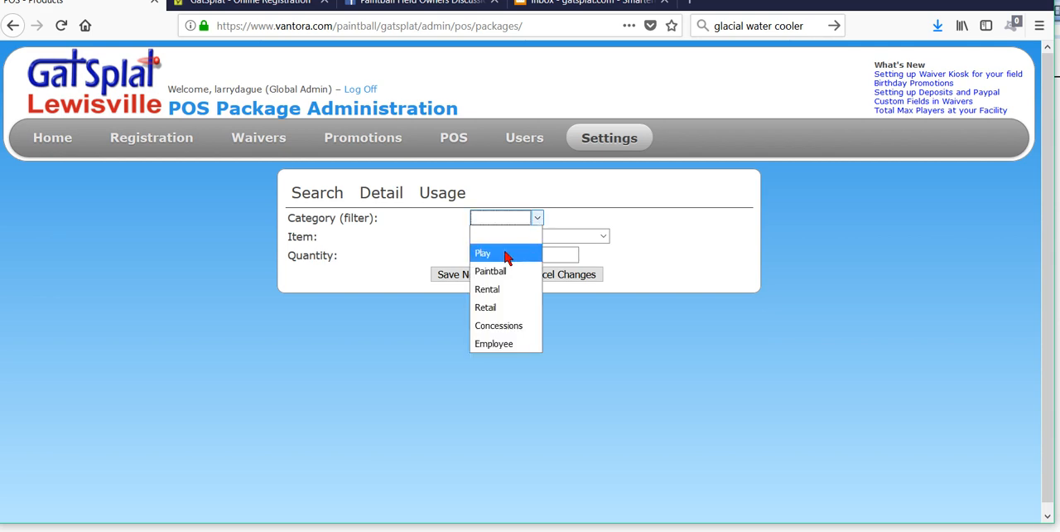
click(503, 251)
click(603, 239)
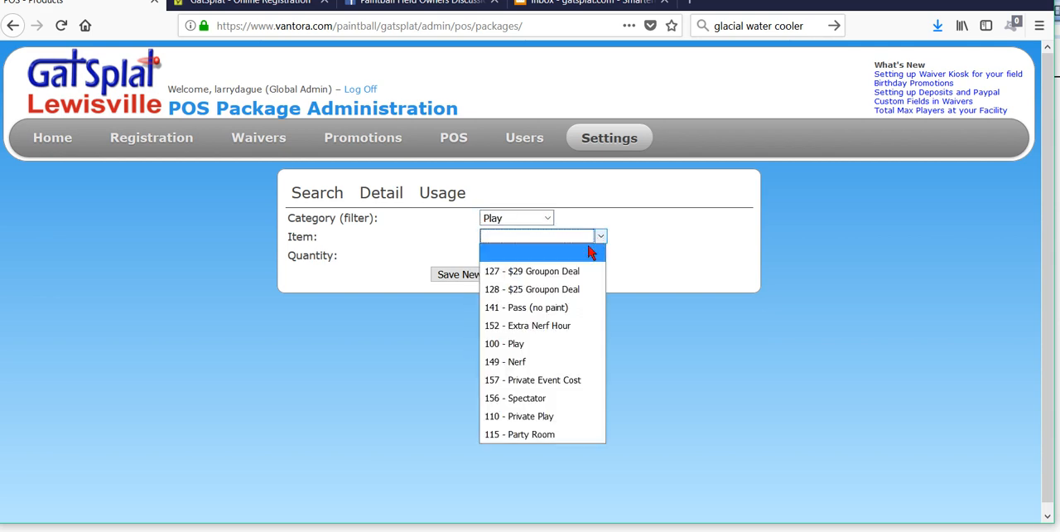
click(529, 350)
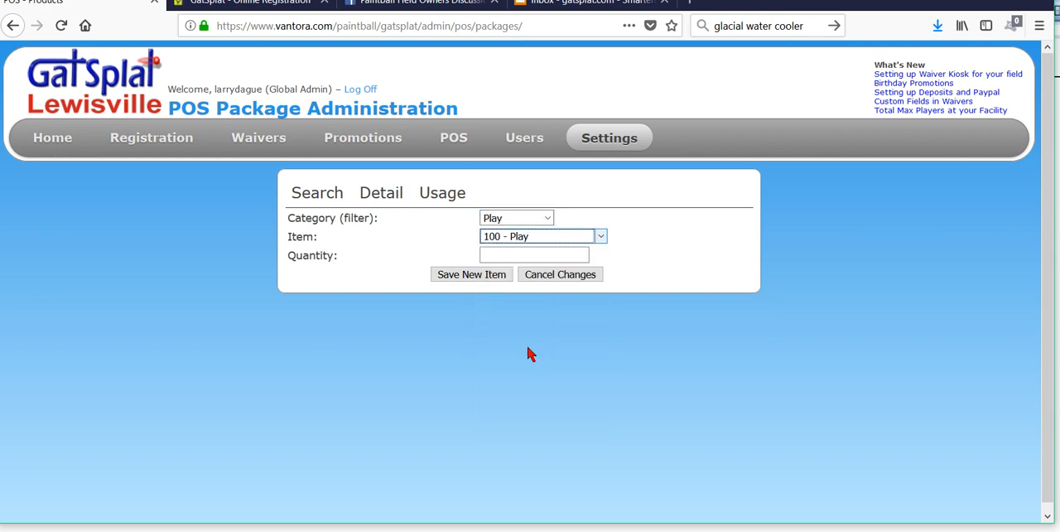
click(493, 258)
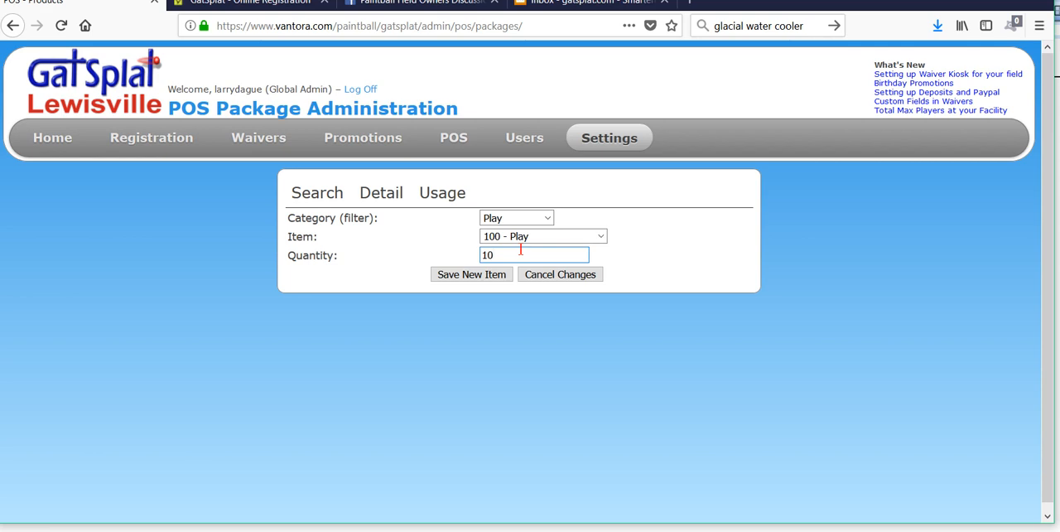
text(10)
click(472, 276)
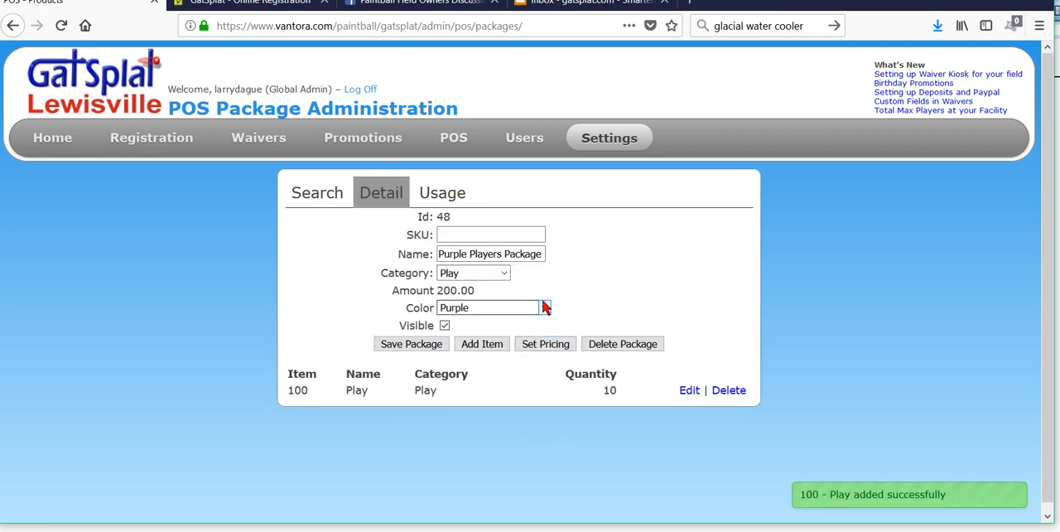
Step: Add the Paintball category item 114 - 2000 Paintballs to the package with a quantity of 1
click(496, 344)
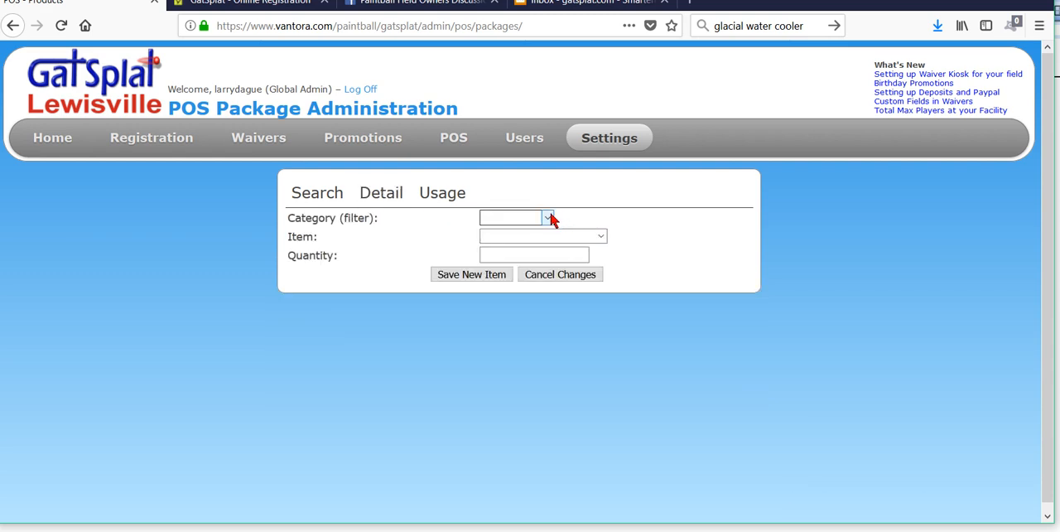
click(548, 218)
click(512, 271)
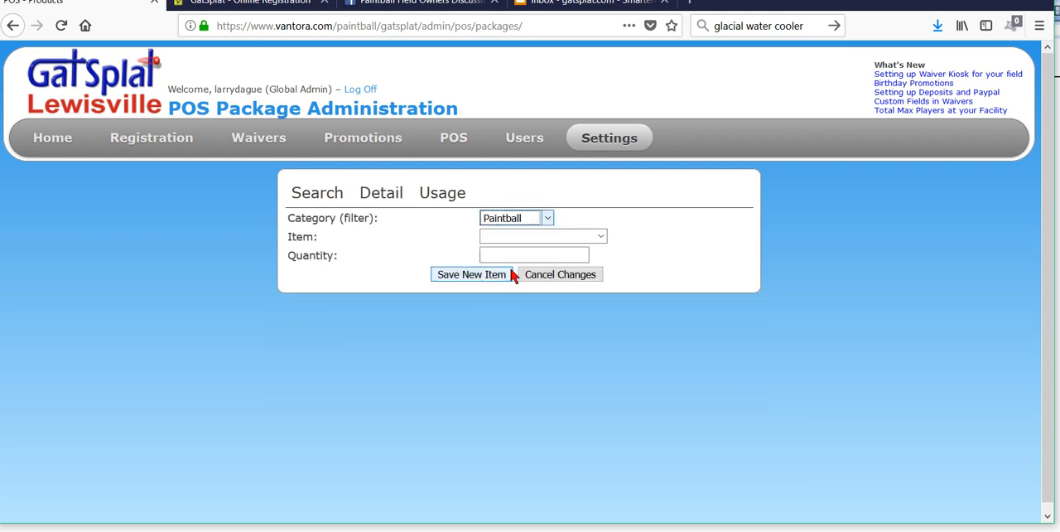
click(601, 238)
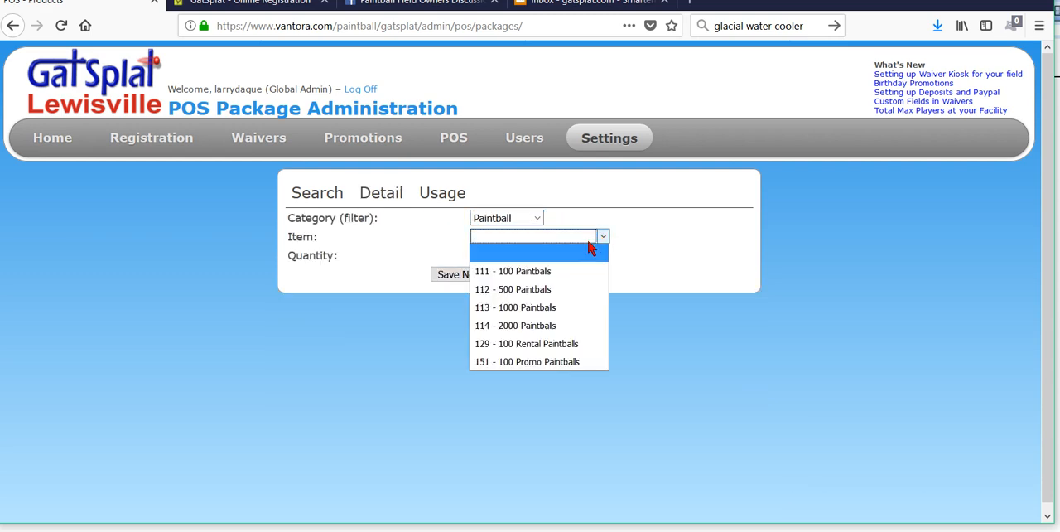
click(520, 329)
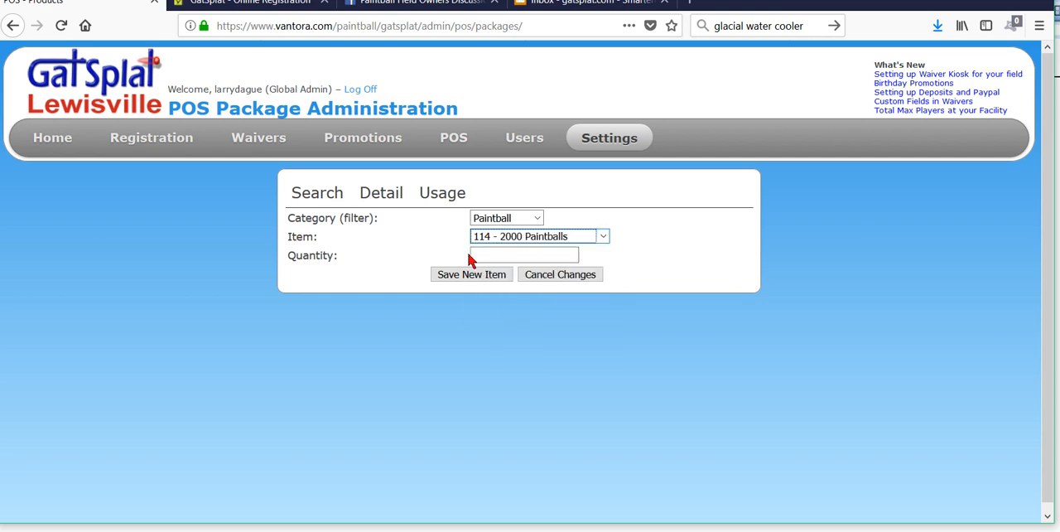
text(1)
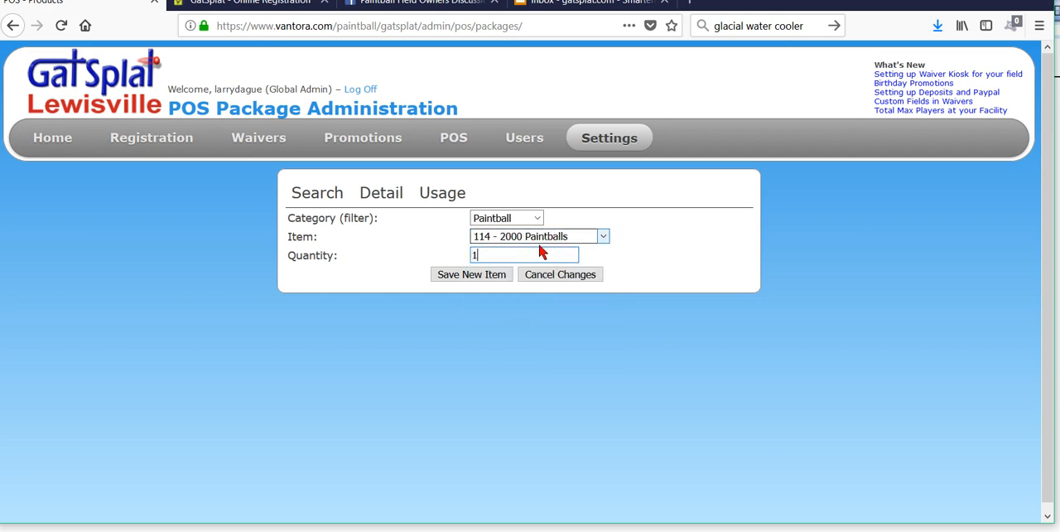
click(460, 276)
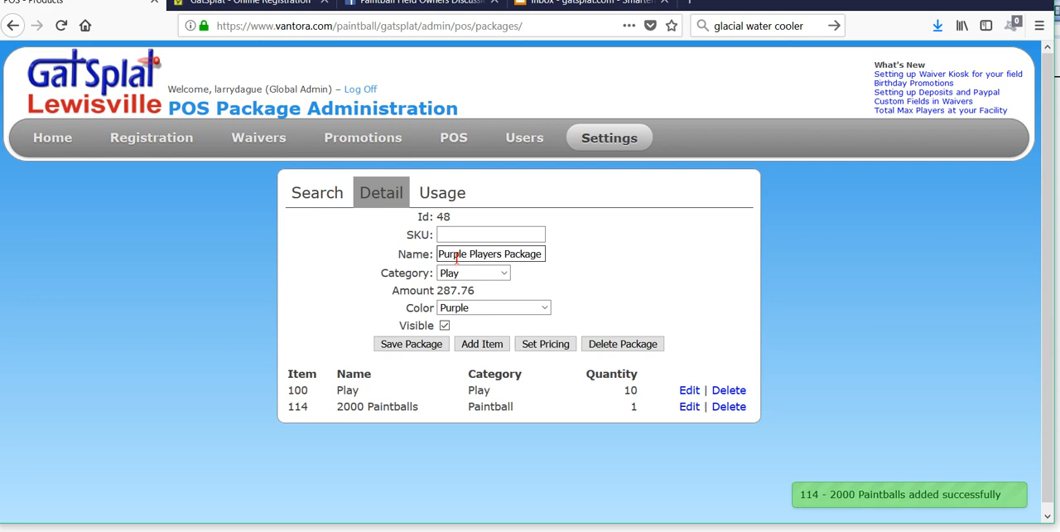
Step: Add the Rental category item 119 - Jumpsuit to the package with a quantity of 10
click(486, 344)
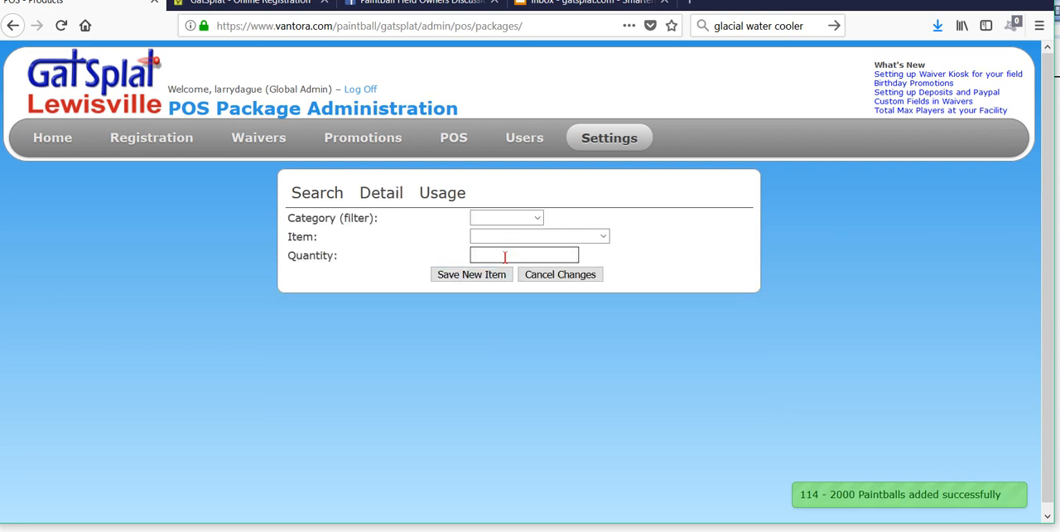
click(537, 216)
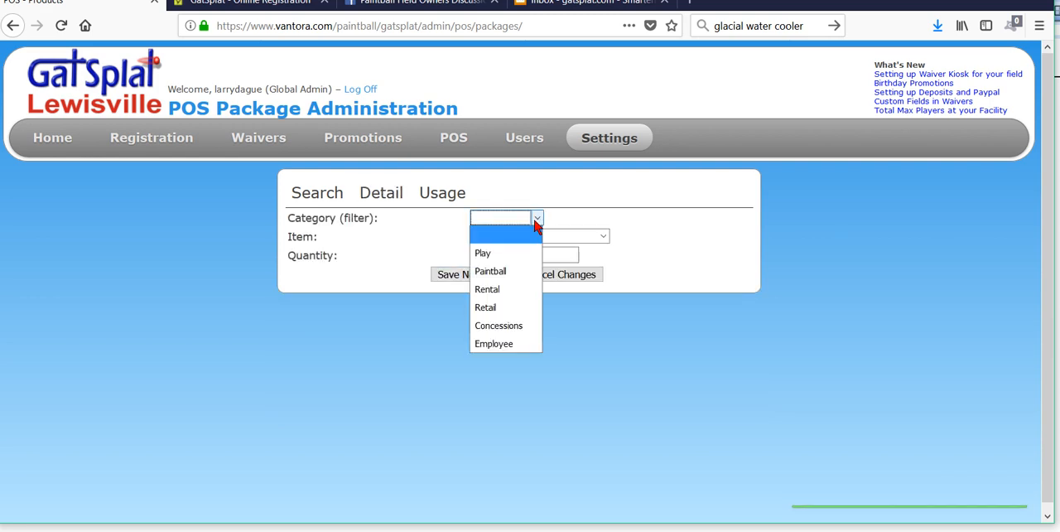
click(500, 290)
click(534, 237)
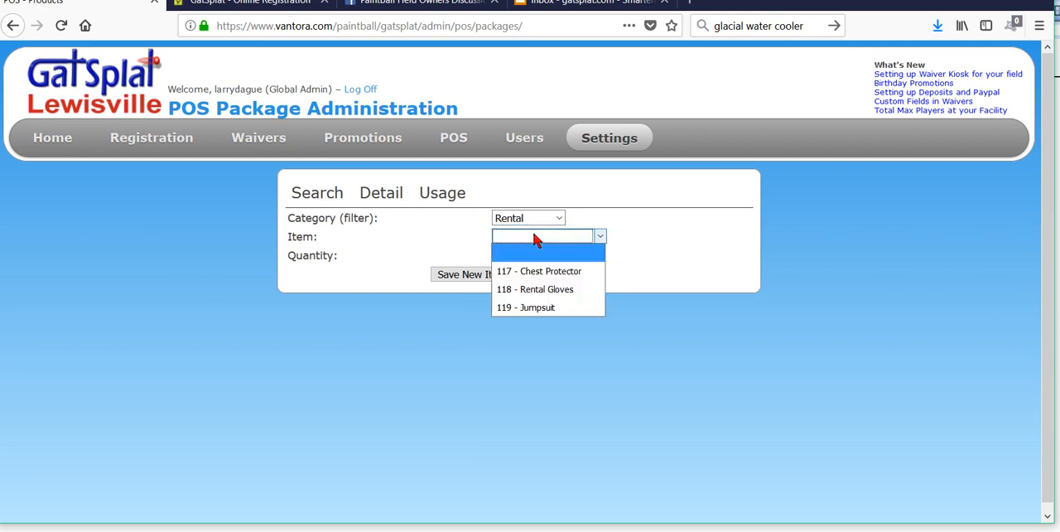
click(535, 307)
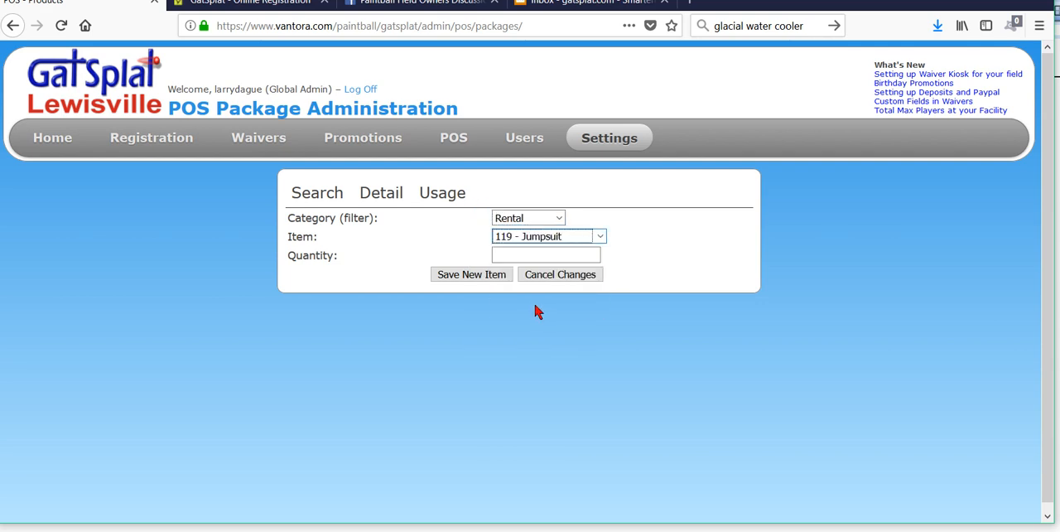
click(522, 252)
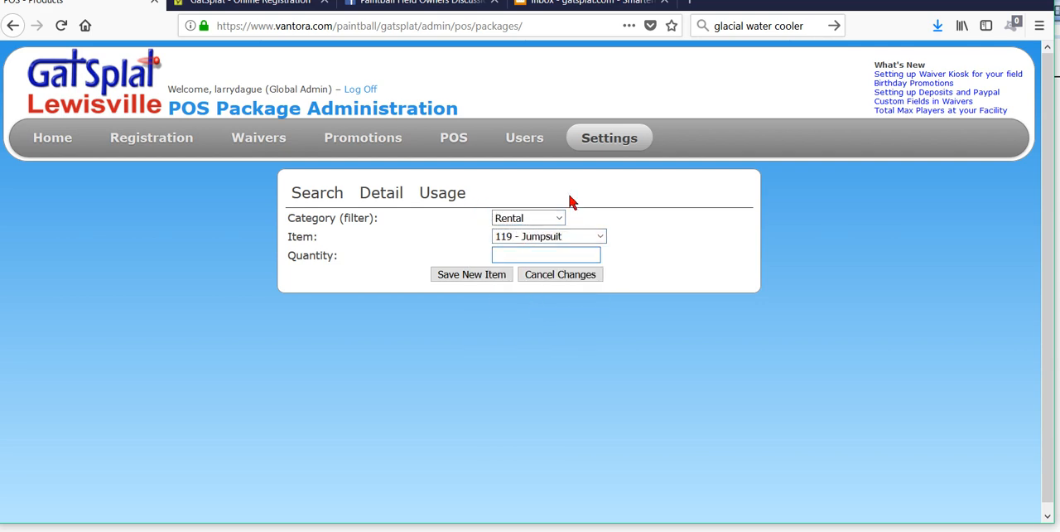
click(479, 277)
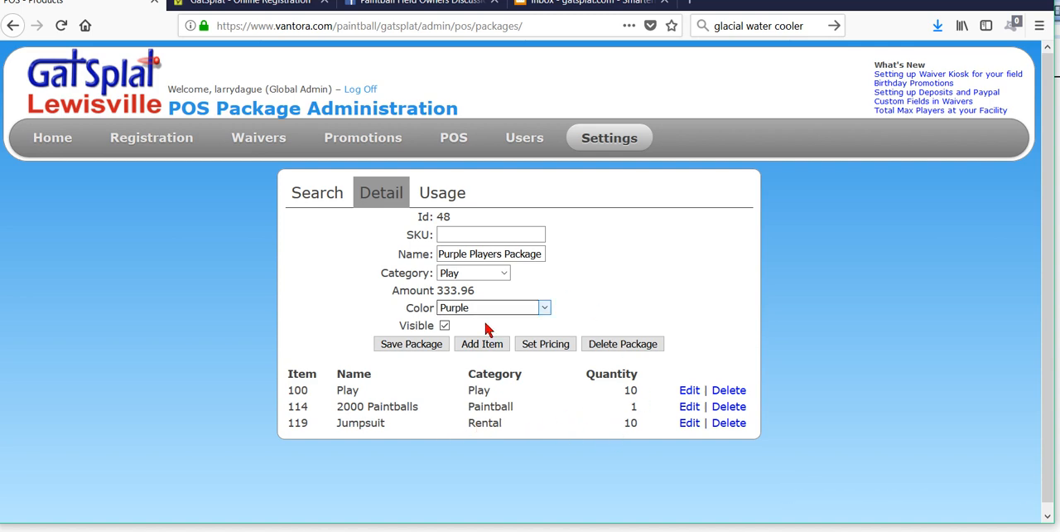
Step: Open the package's pricing and set the packaged price of the Jumpsuit to 2
click(545, 345)
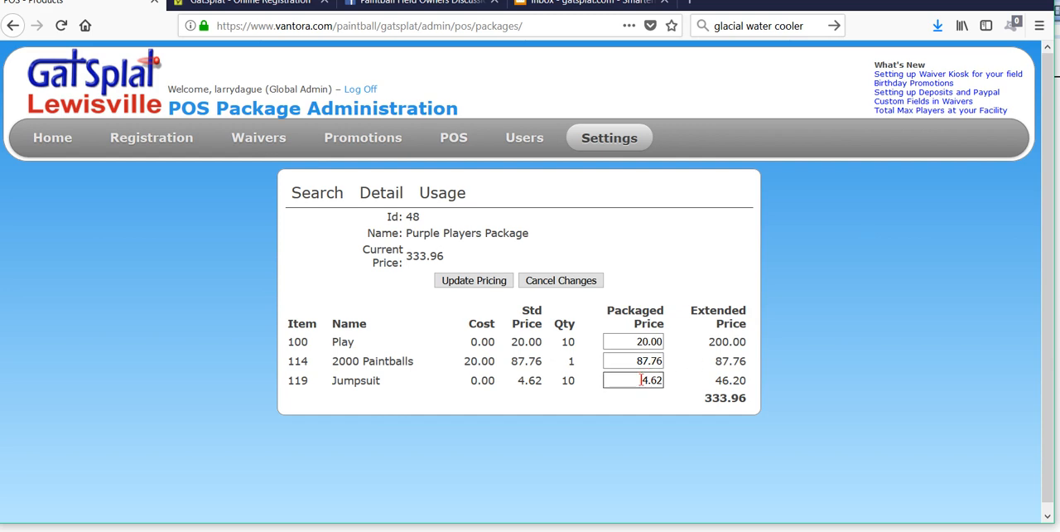
drag(638, 383, 703, 364)
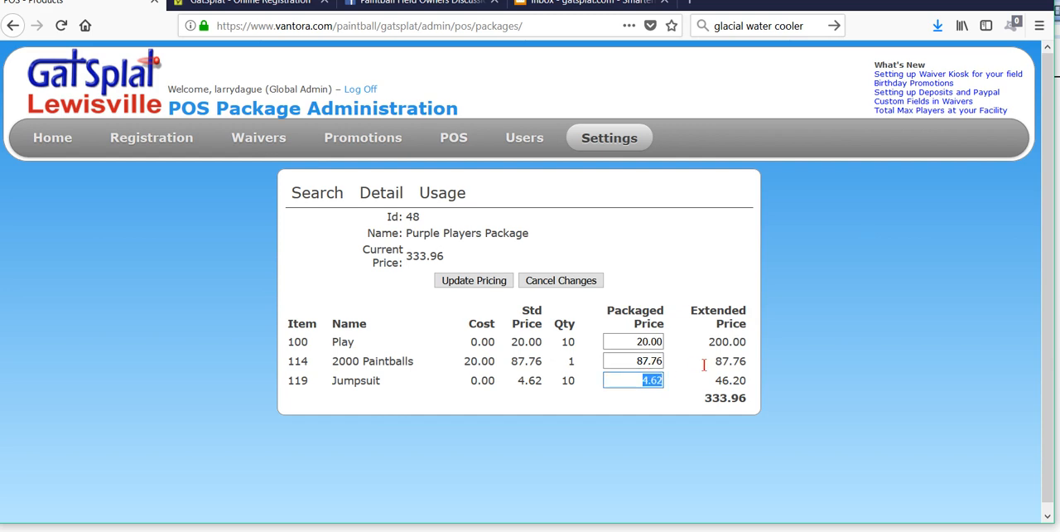
text(2)
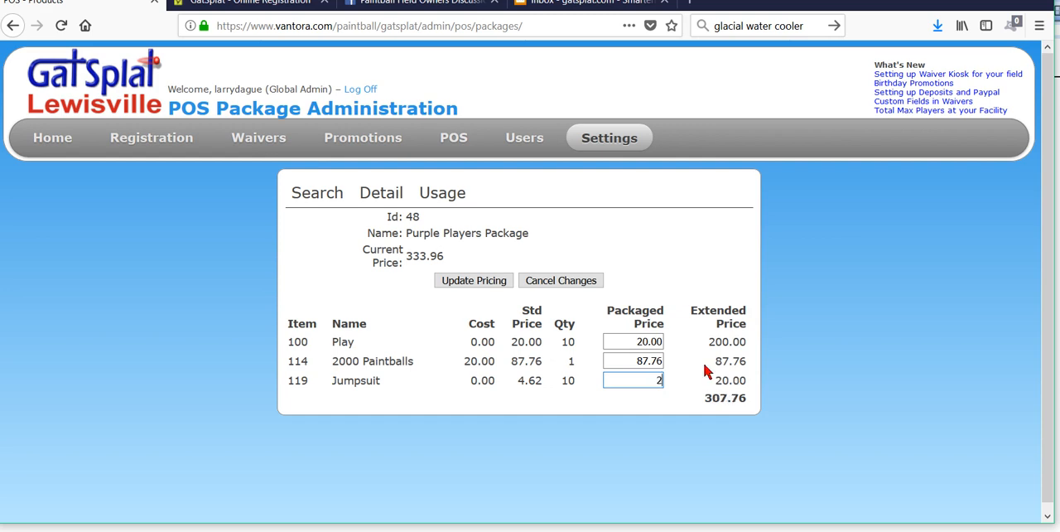
Step: Set the packaged price of the 2000 Paintballs to 75 and update the package's pricing
drag(623, 361, 699, 359)
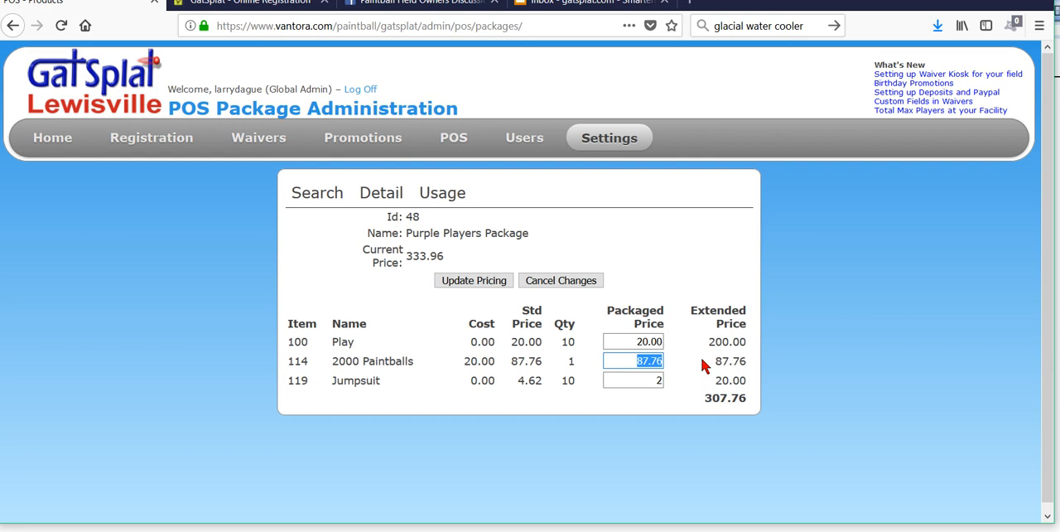
text(75)
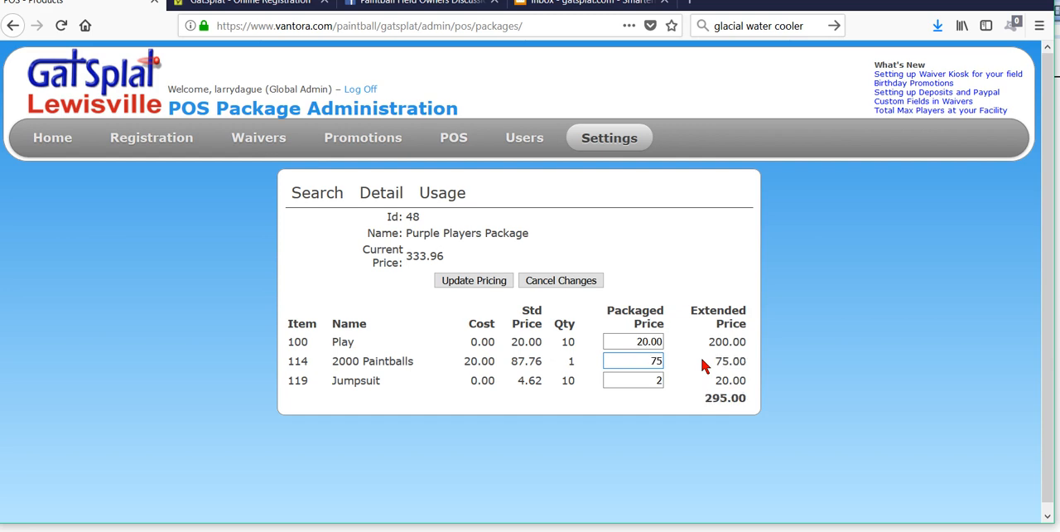
click(617, 342)
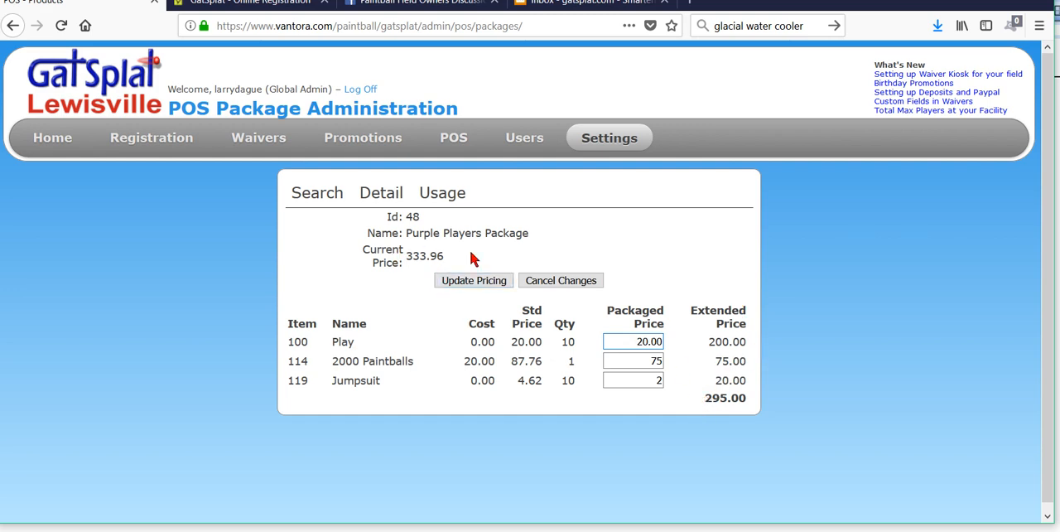
click(491, 281)
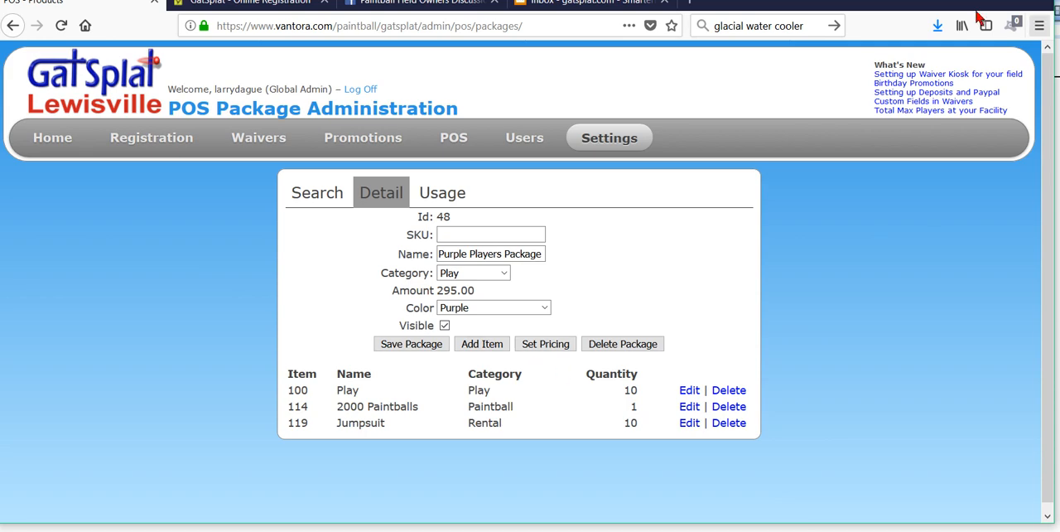
Step: Save the Purple Players Package and check its entry in the package list
click(407, 343)
scroll(535, 462, down, 5)
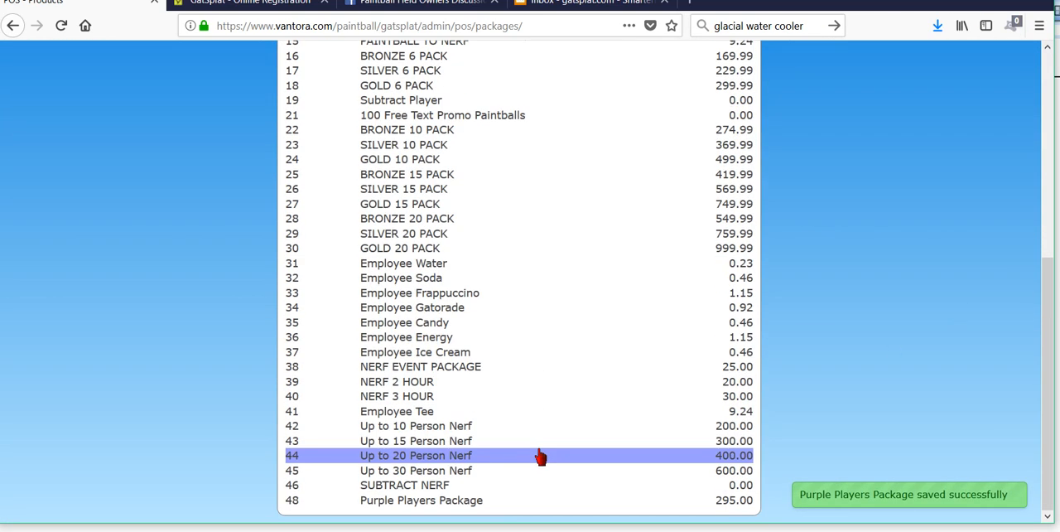
scroll(857, 303, up, 5)
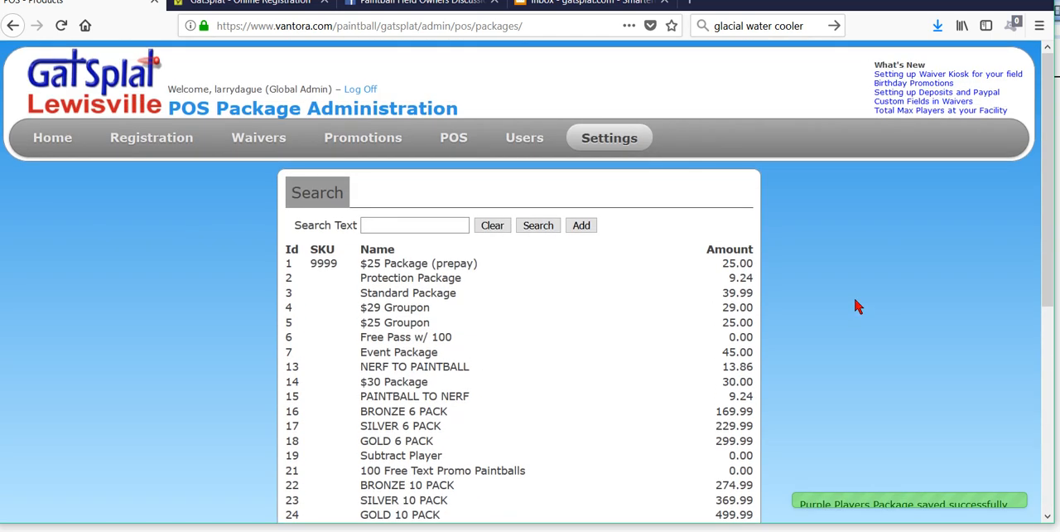
Step: Open the button sequence administration page in the POS settings
mouse_move(617, 134)
mouse_move(635, 269)
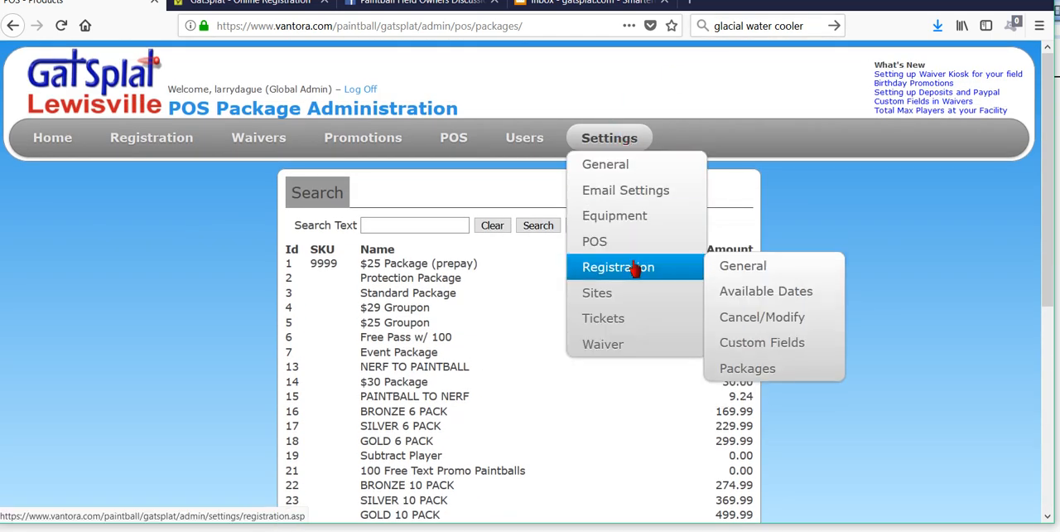
mouse_move(635, 239)
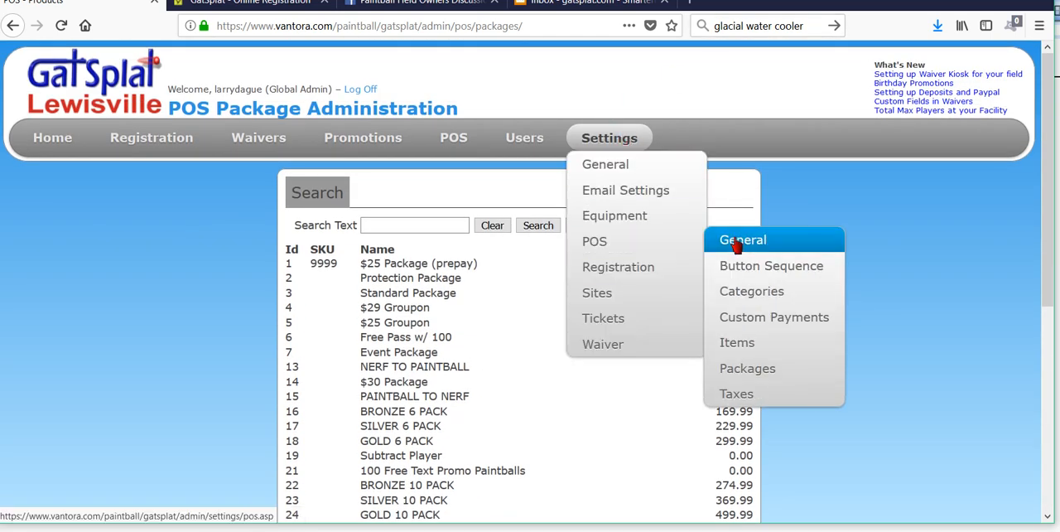
click(753, 280)
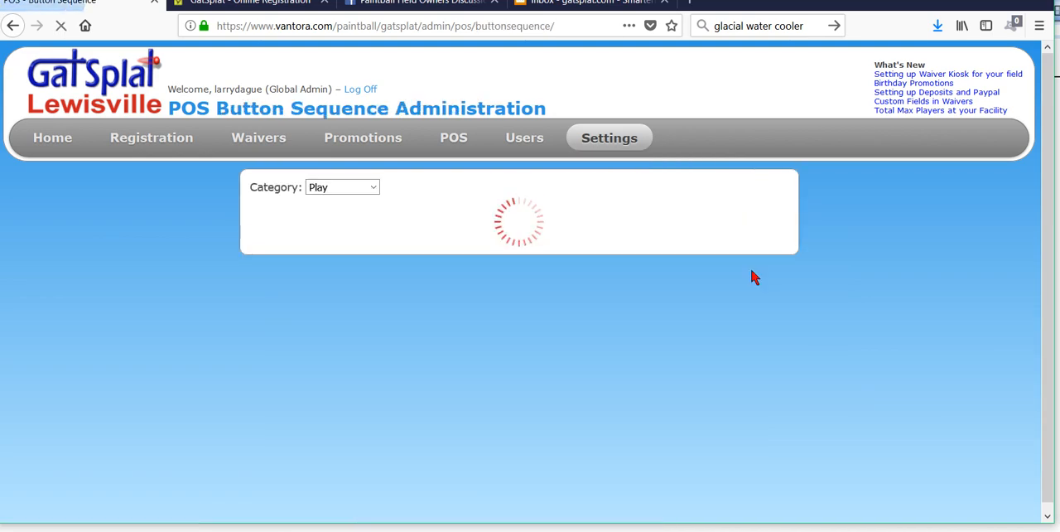
Step: Review the button order of the Play, Paintball and Rental categories, then return to the Play category
scroll(833, 239, down, 2)
scroll(833, 236, down, 3)
scroll(832, 227, up, 5)
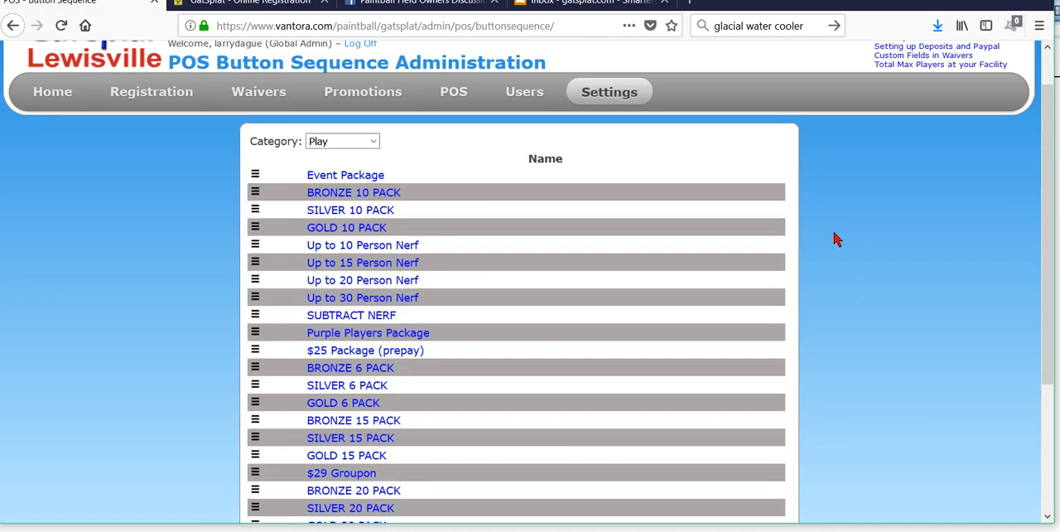
scroll(807, 308, down, 5)
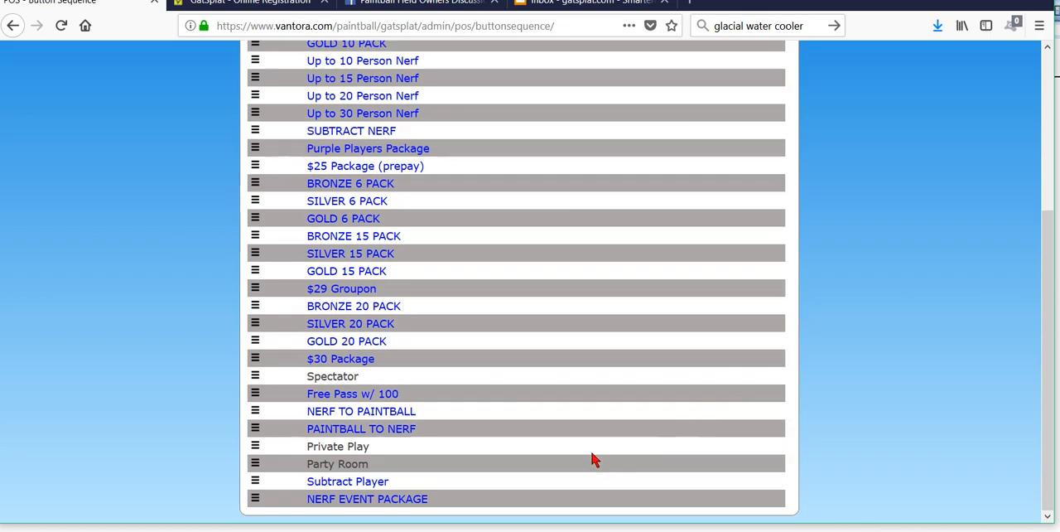
scroll(560, 391, up, 5)
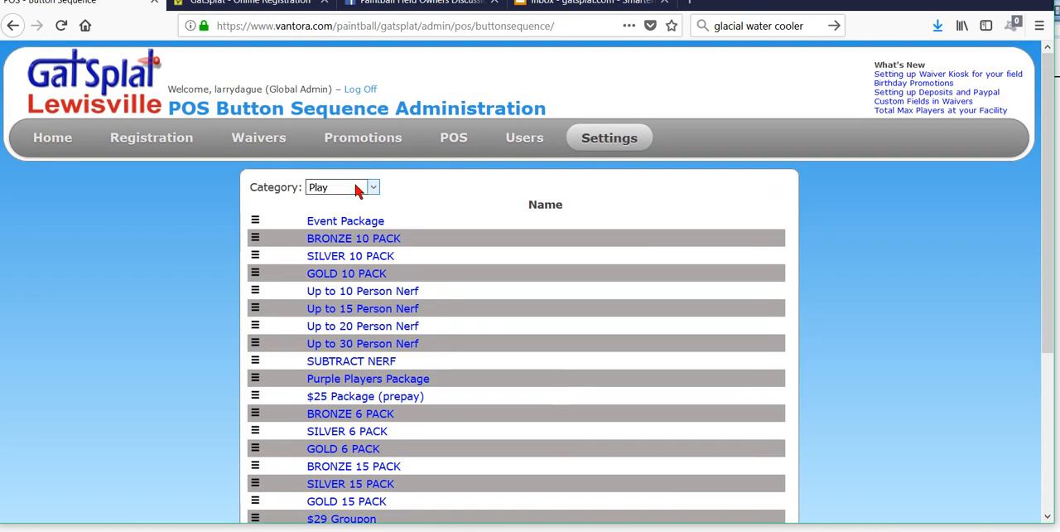
click(373, 187)
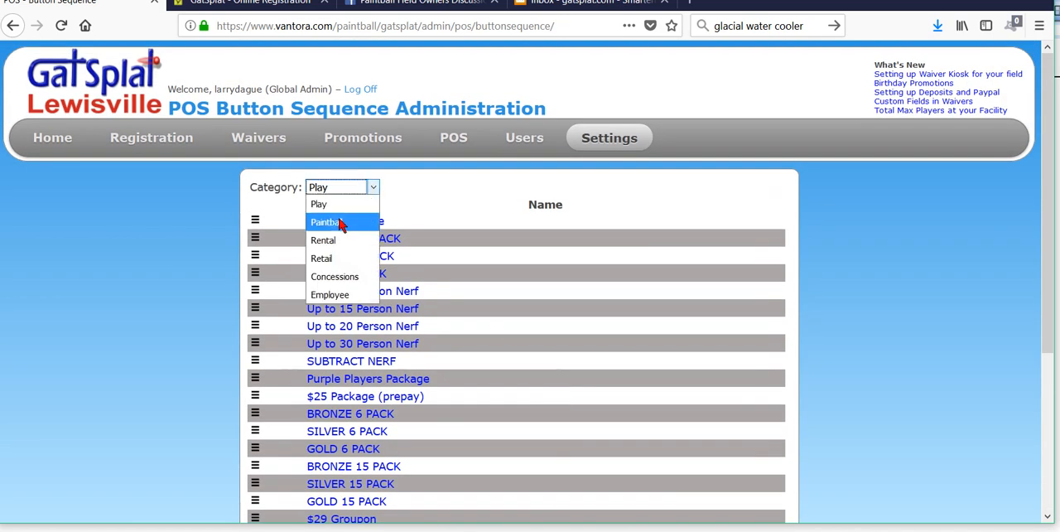
click(339, 223)
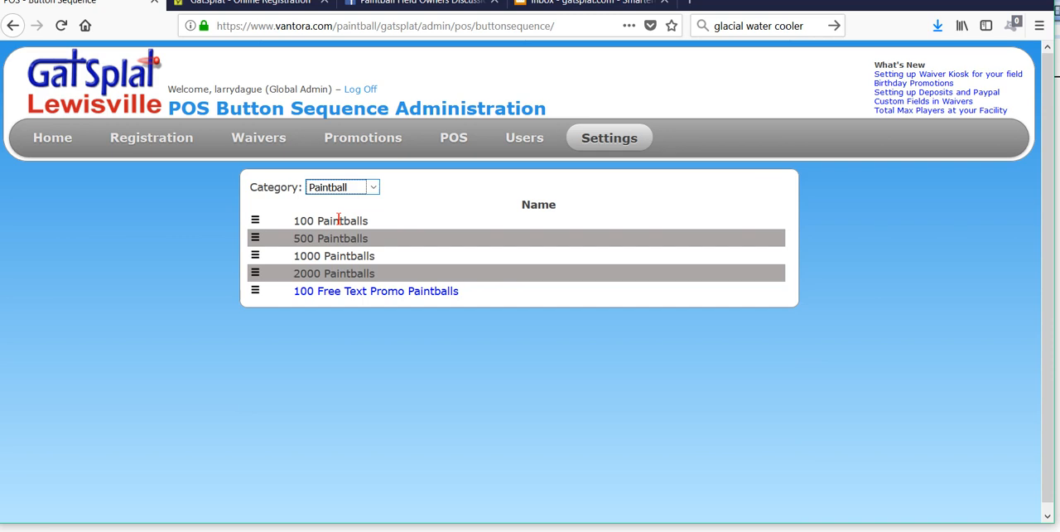
click(373, 188)
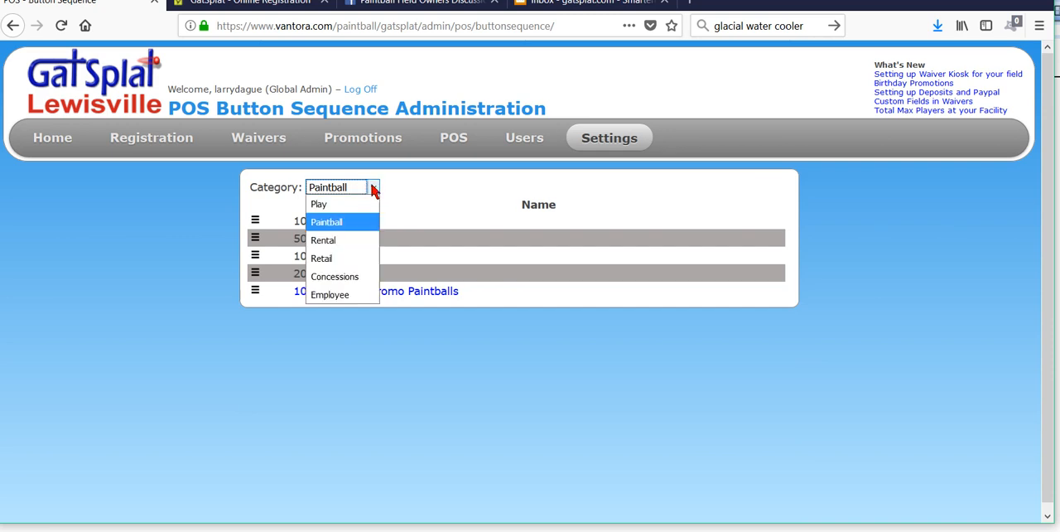
click(338, 240)
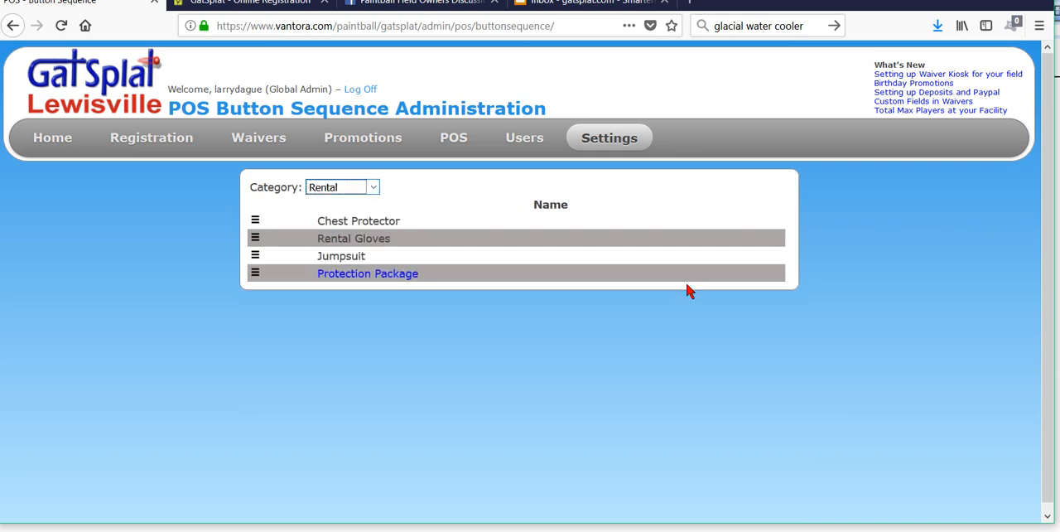
click(374, 187)
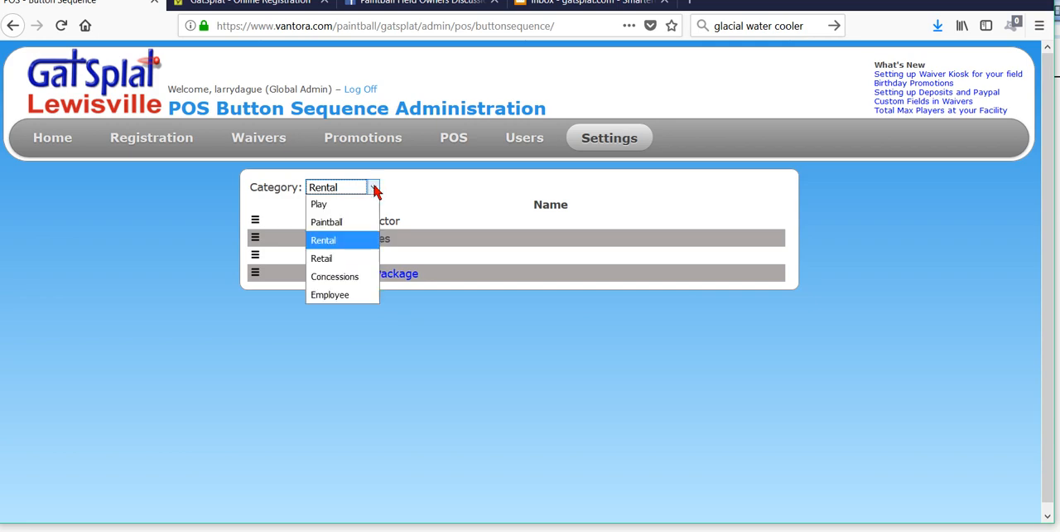
click(323, 205)
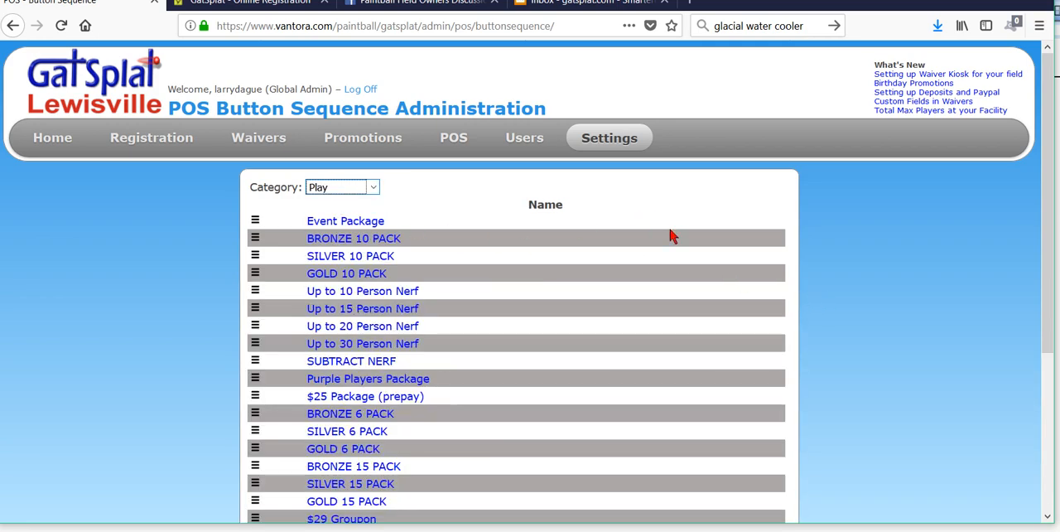
Step: Move the Purple Players Package to the first place in the Play category's button sequence, above Event Package
scroll(673, 237, down, 3)
scroll(672, 237, up, 2)
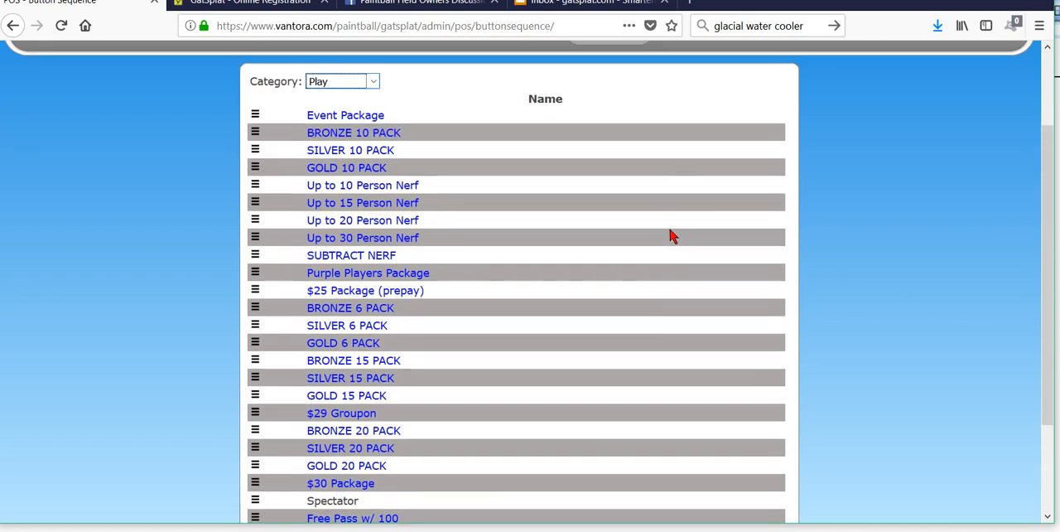
scroll(672, 237, down, 2)
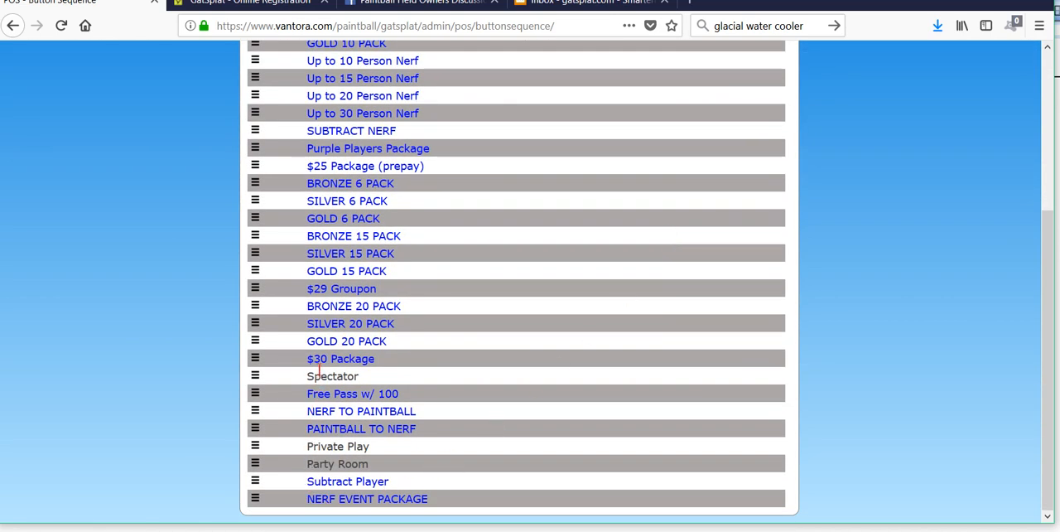
scroll(507, 269, up, 3)
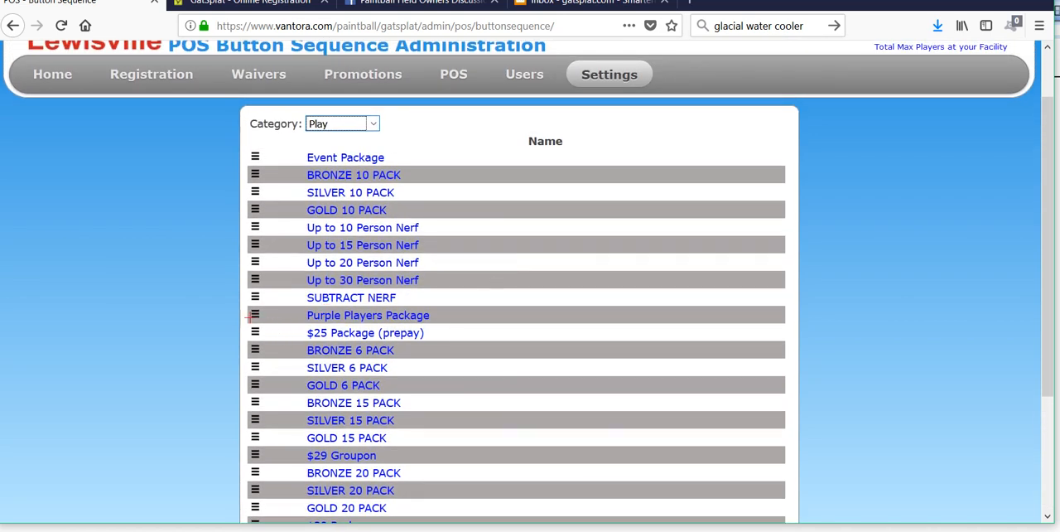
drag(257, 313, 262, 160)
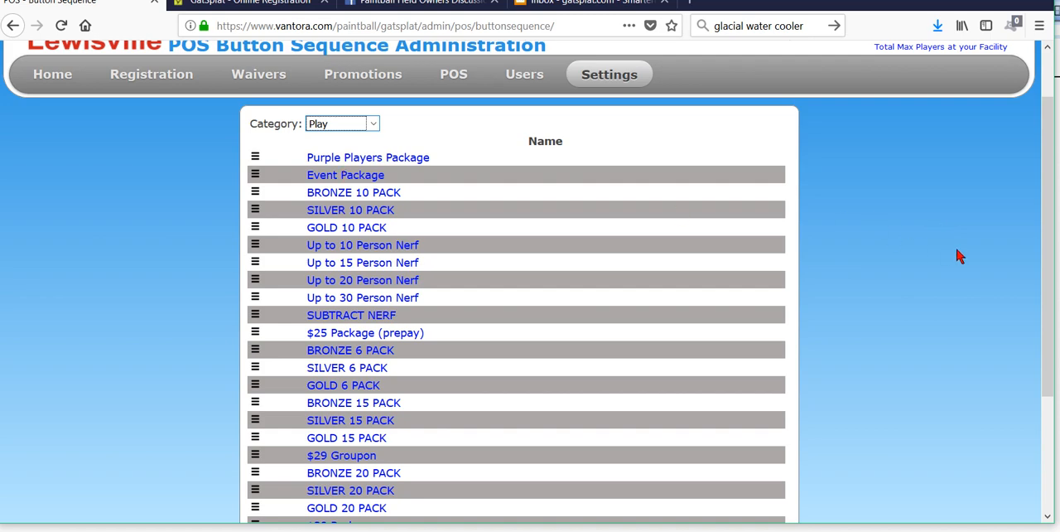
scroll(959, 256, down, 4)
scroll(958, 257, up, 5)
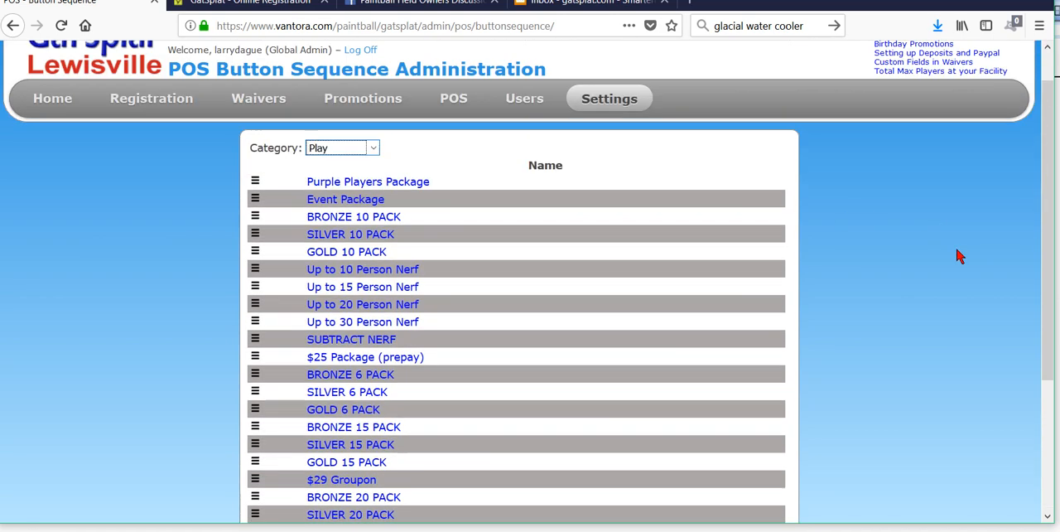
Step: Create a new POS invoice and add one Purple Players Package to it
click(469, 144)
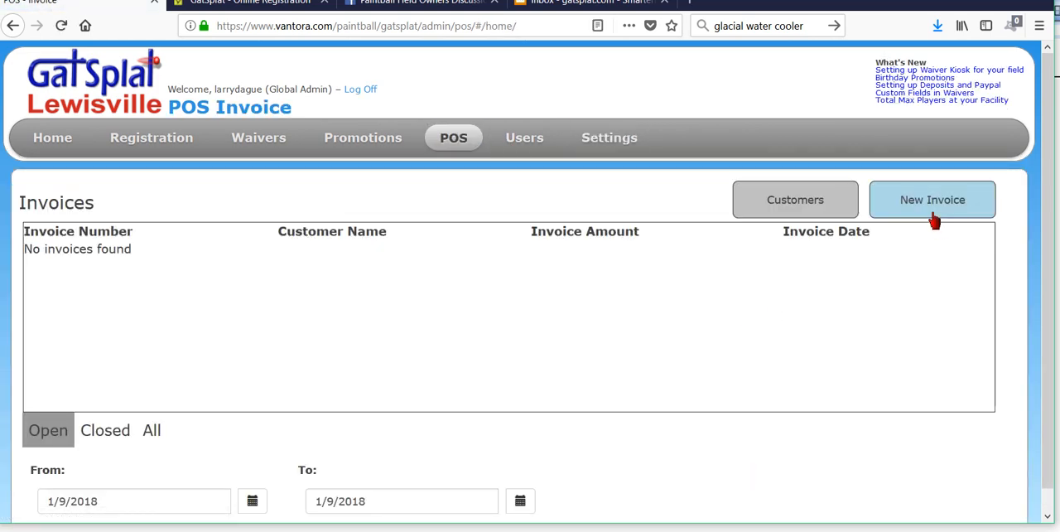
click(934, 203)
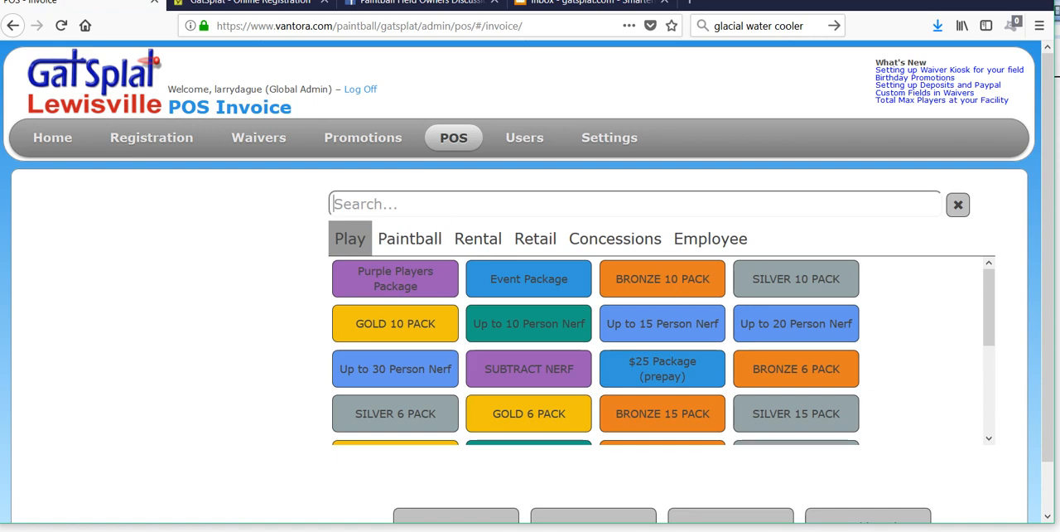
click(387, 280)
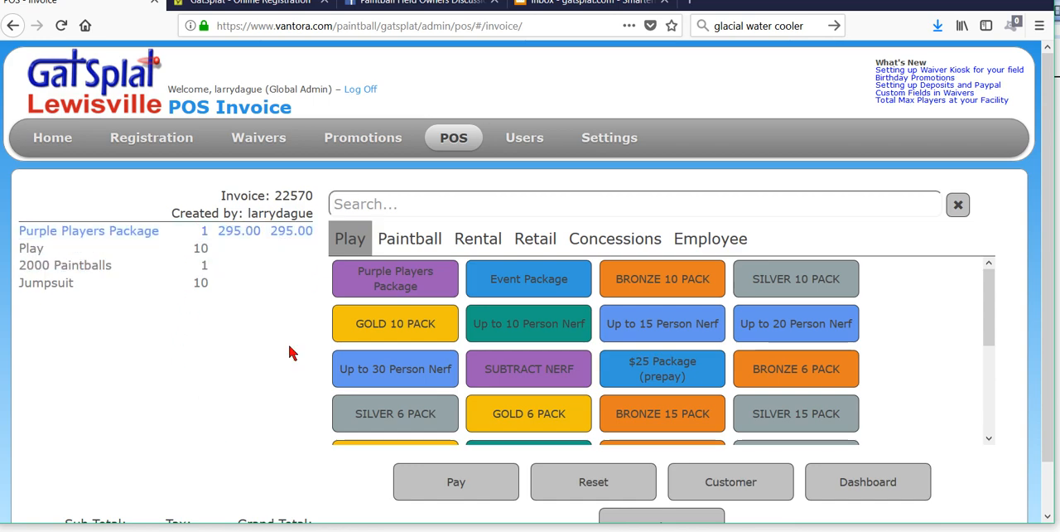
Step: Pay the invoice's full amount in cash and view its receipt, cancelling the printout
scroll(166, 315, down, 1)
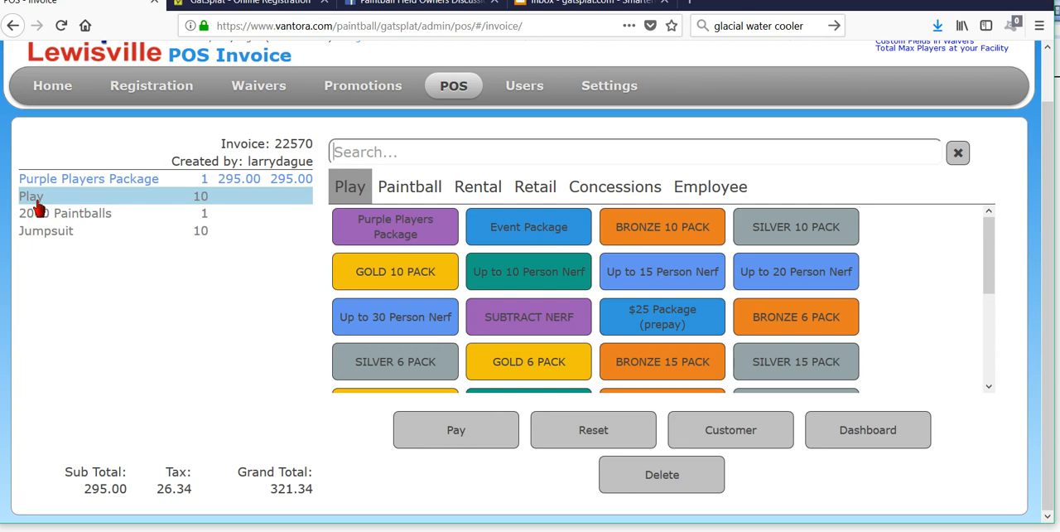
click(484, 427)
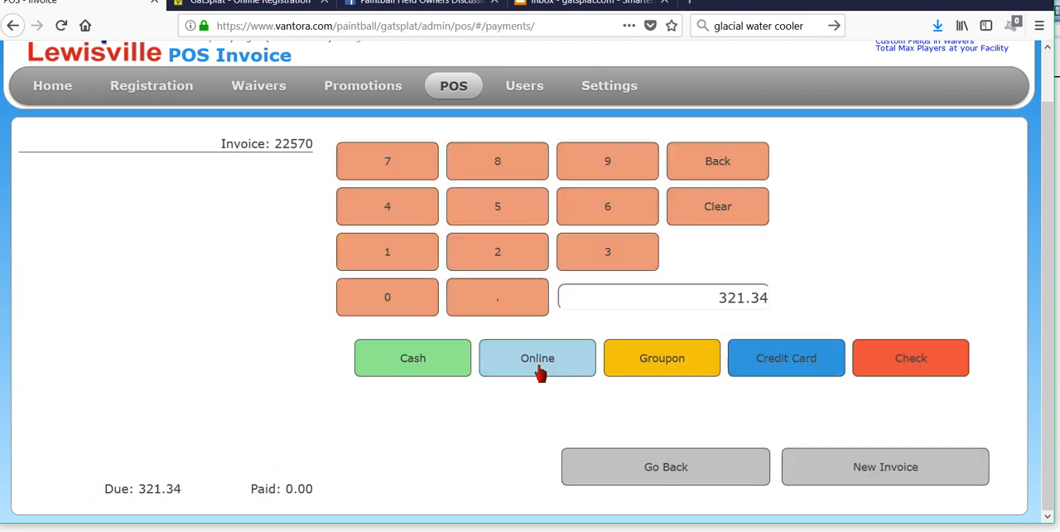
click(415, 357)
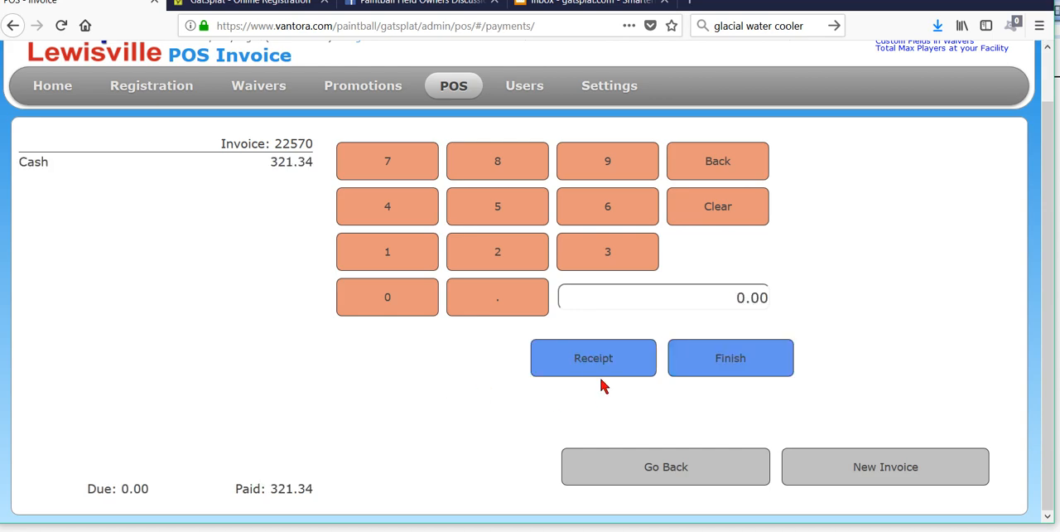
click(615, 359)
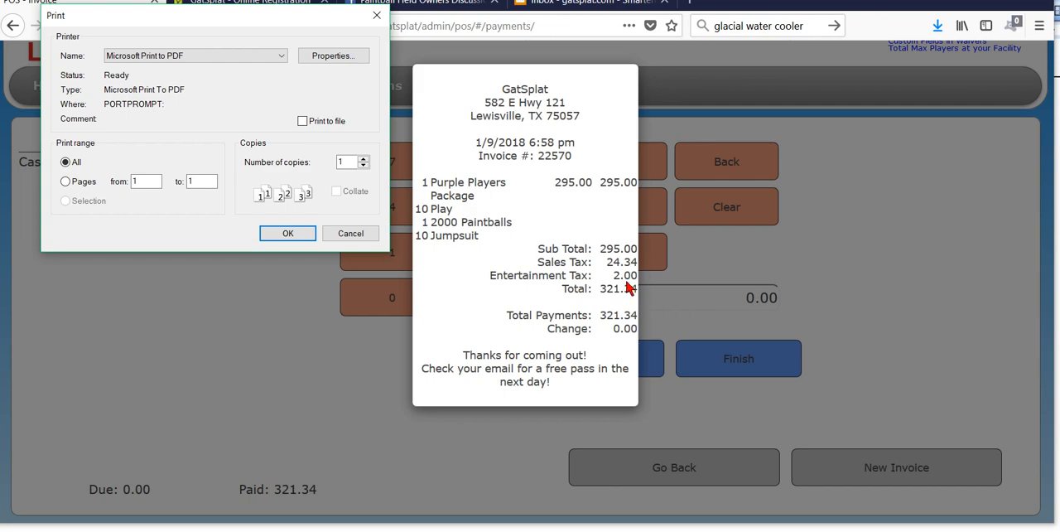
click(358, 235)
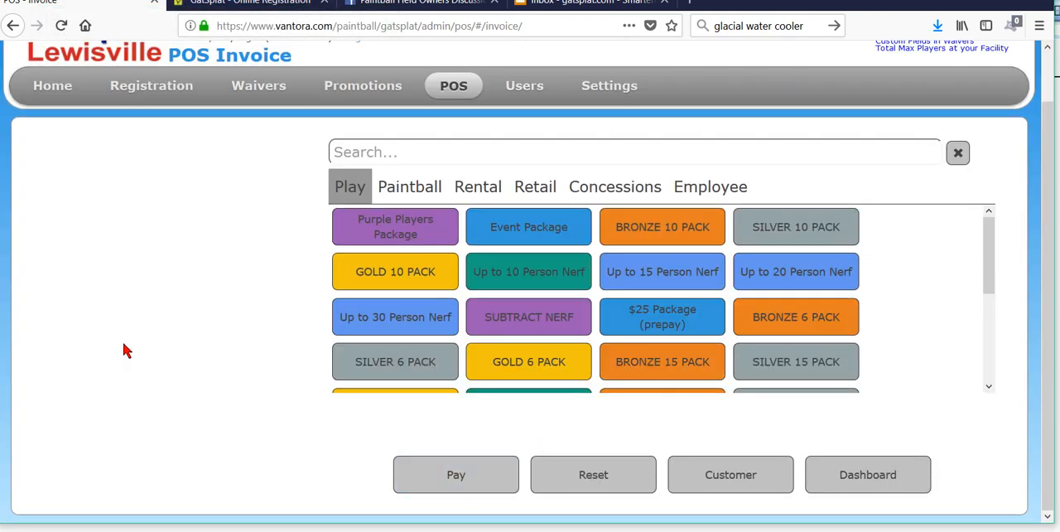
Step: Open the POS reports and examine the Category Report for the package's sales breakdown by category
mouse_move(450, 100)
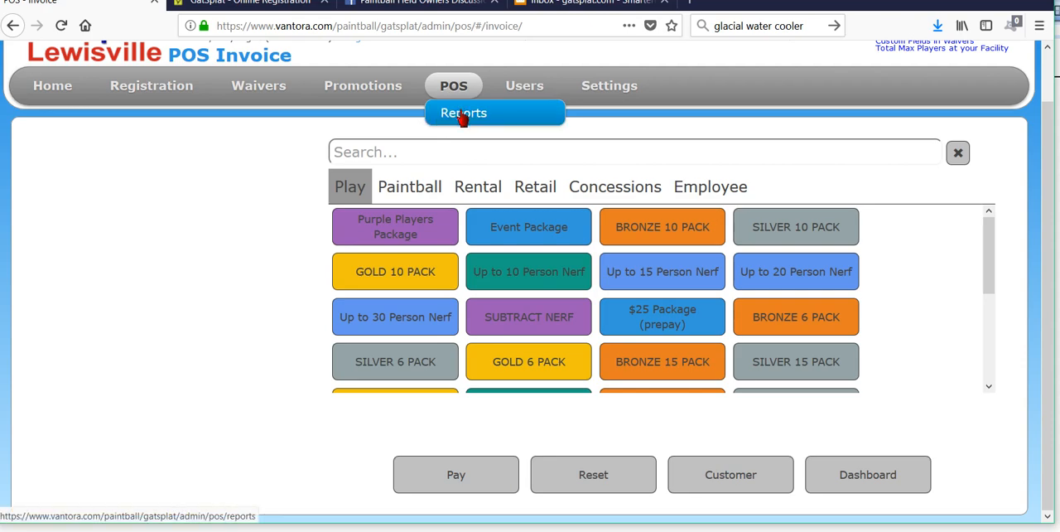
click(462, 116)
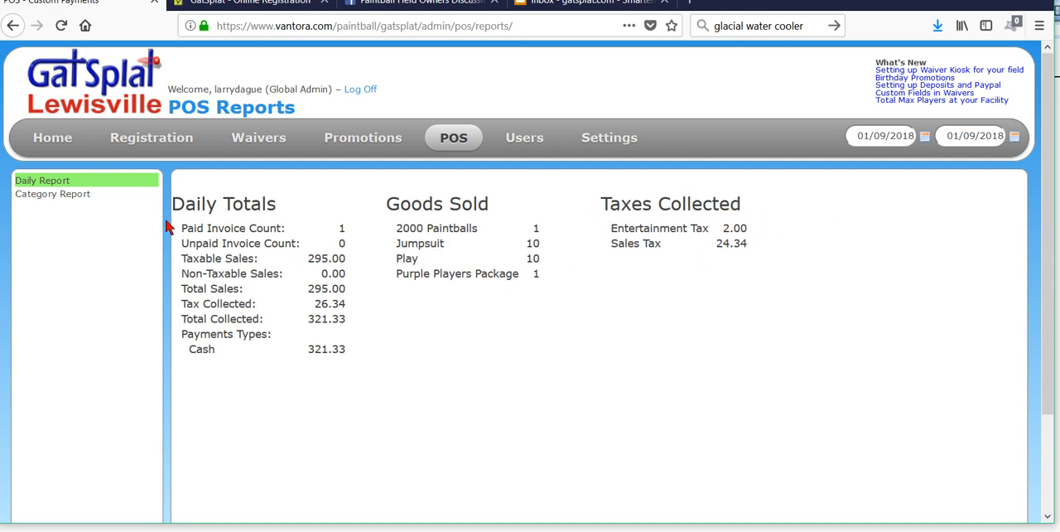
click(60, 195)
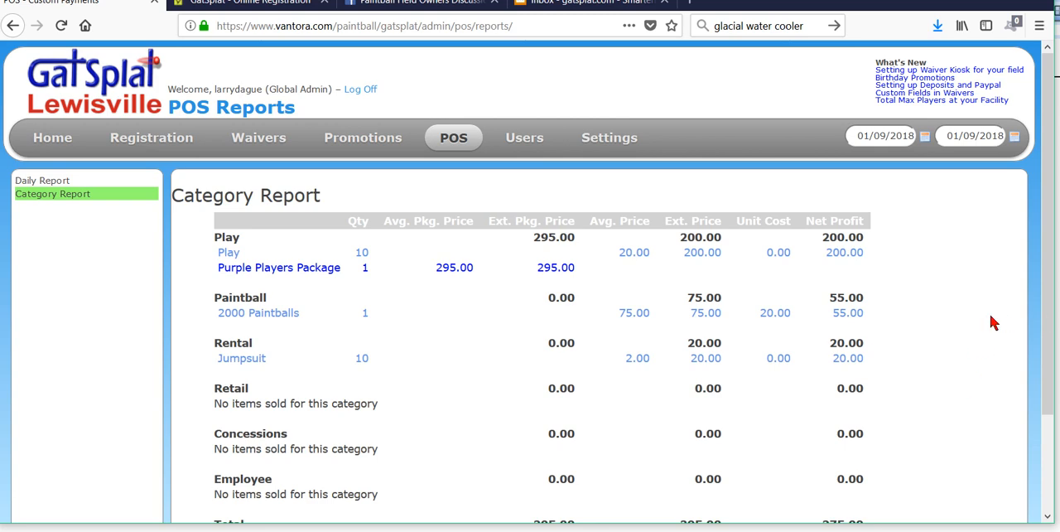
scroll(990, 316, down, 2)
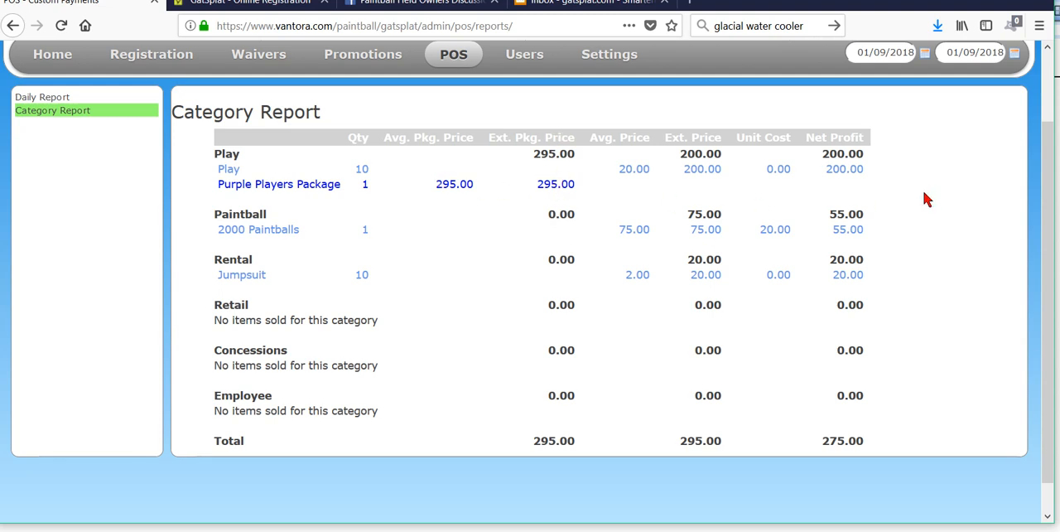
scroll(925, 196, down, 1)
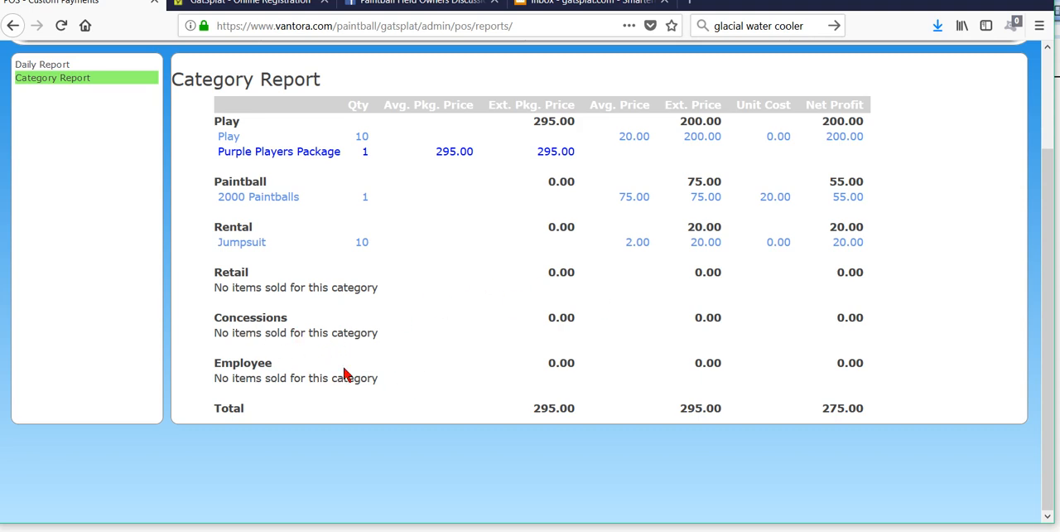
scroll(918, 332, up, 2)
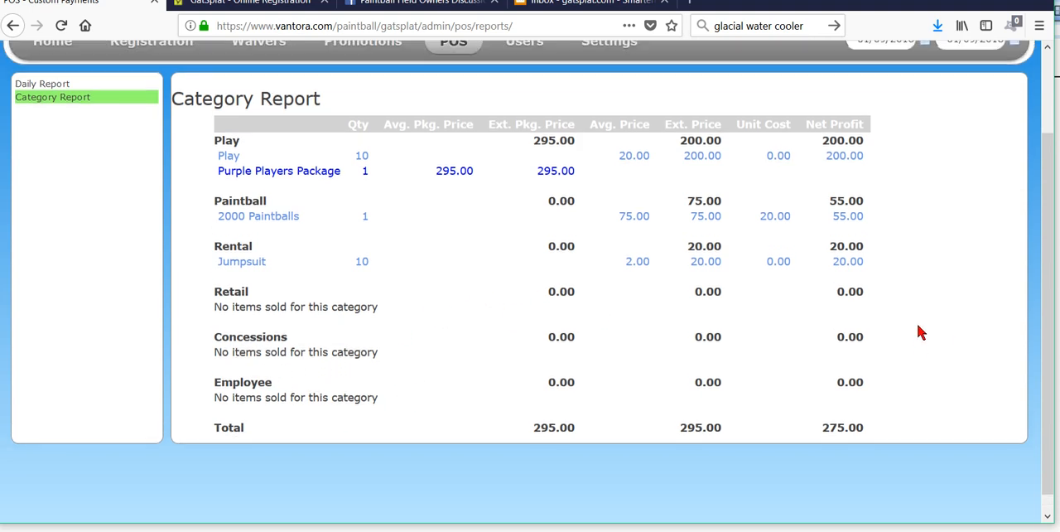
scroll(918, 332, down, 2)
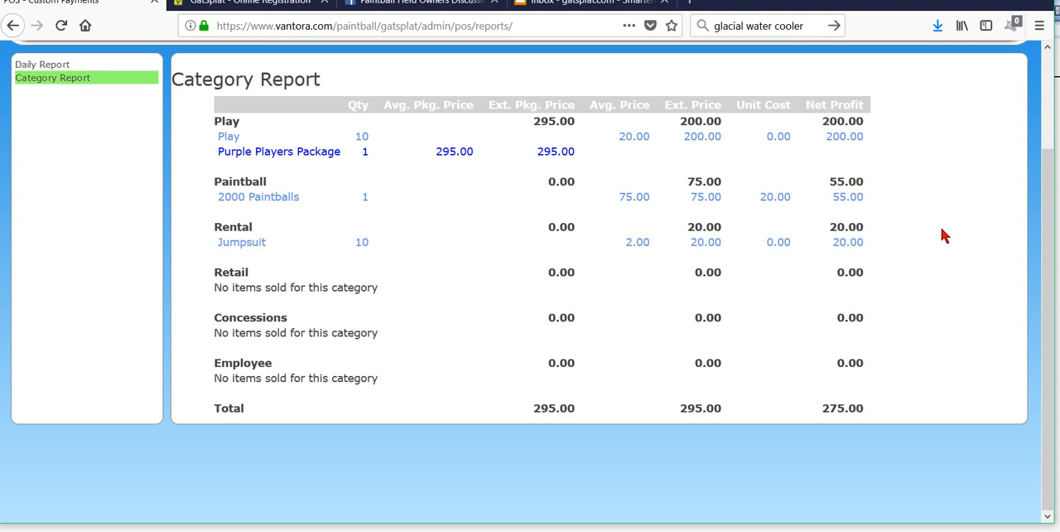
Step: Open the BRONZE 6 PACK in the POS package settings and bring up its item pricing
scroll(943, 236, up, 3)
mouse_move(627, 142)
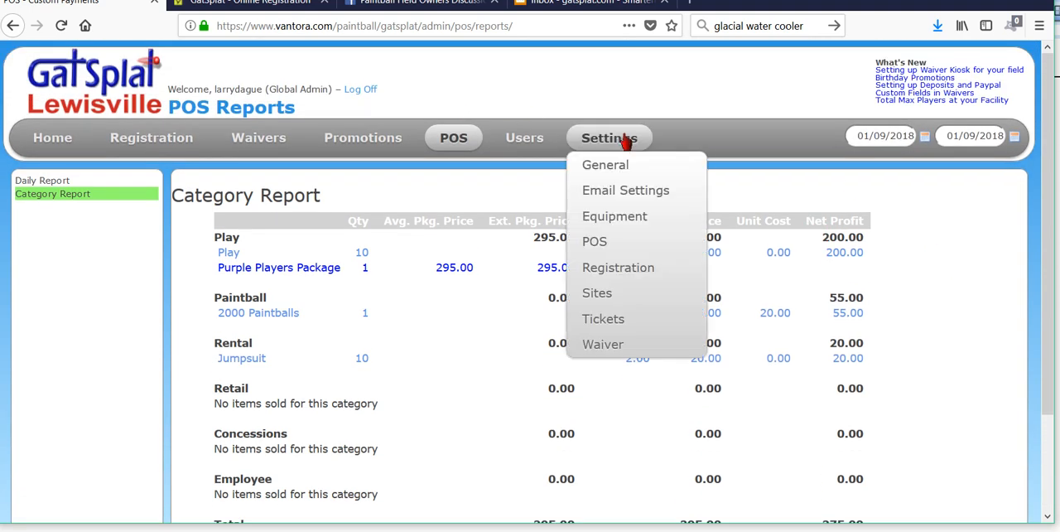
mouse_move(631, 258)
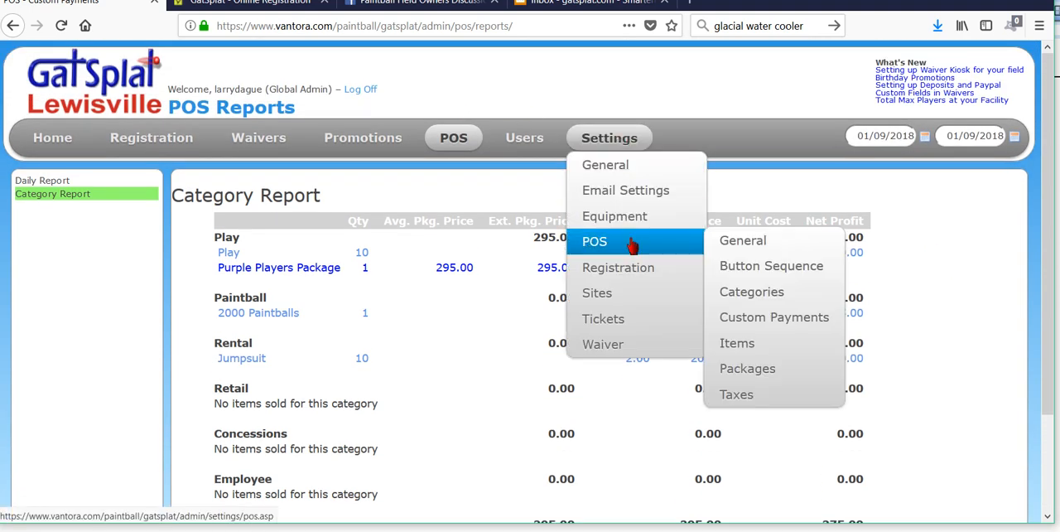
click(755, 383)
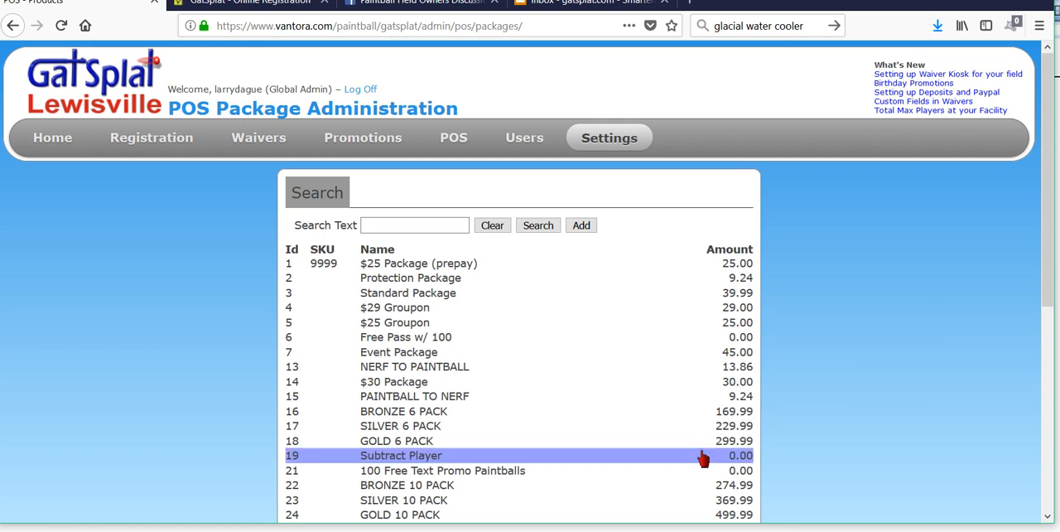
click(419, 418)
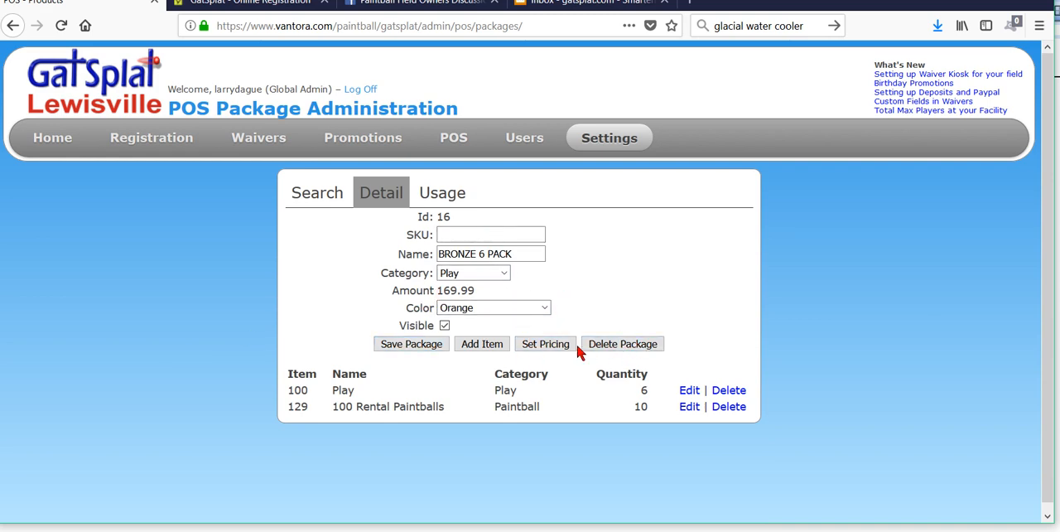
click(546, 345)
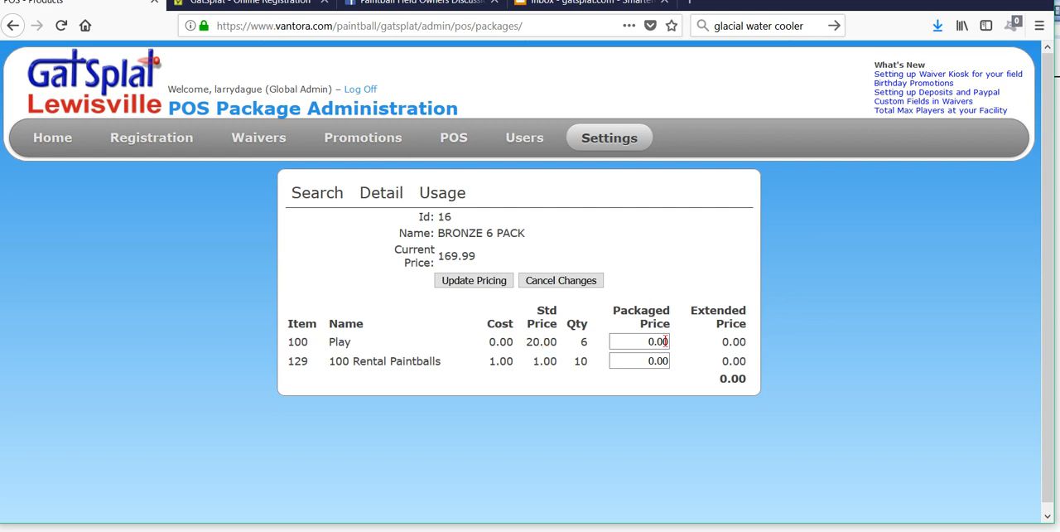
Step: Set the packaged price of Play to 20 and of 100 Rental Paintballs to 4.5
drag(645, 342, 722, 333)
text(20)
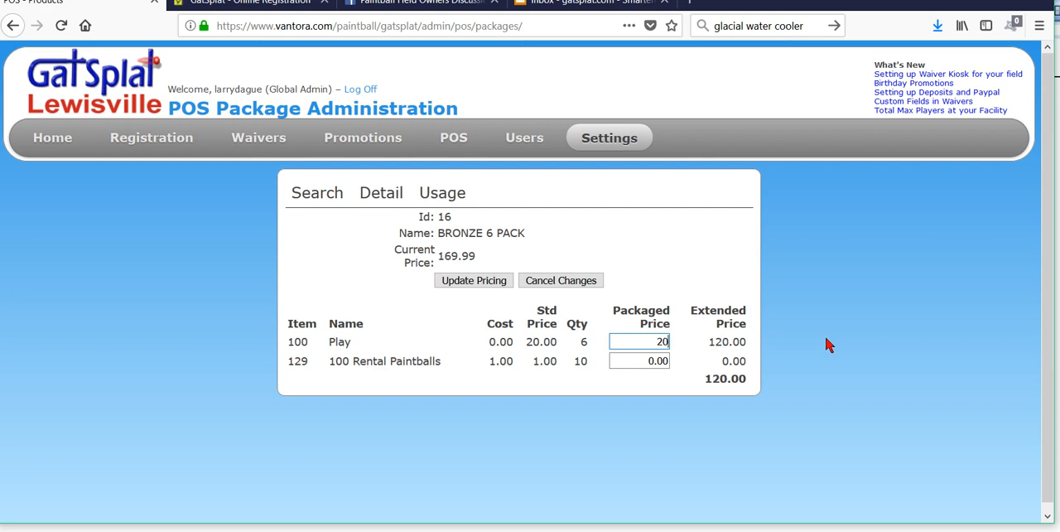
click(644, 361)
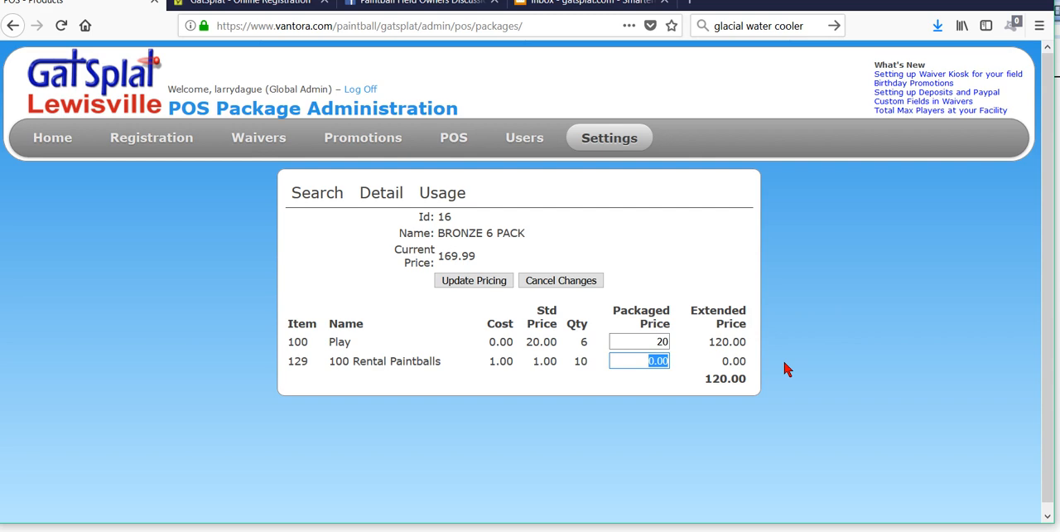
text(4)
text(.5)
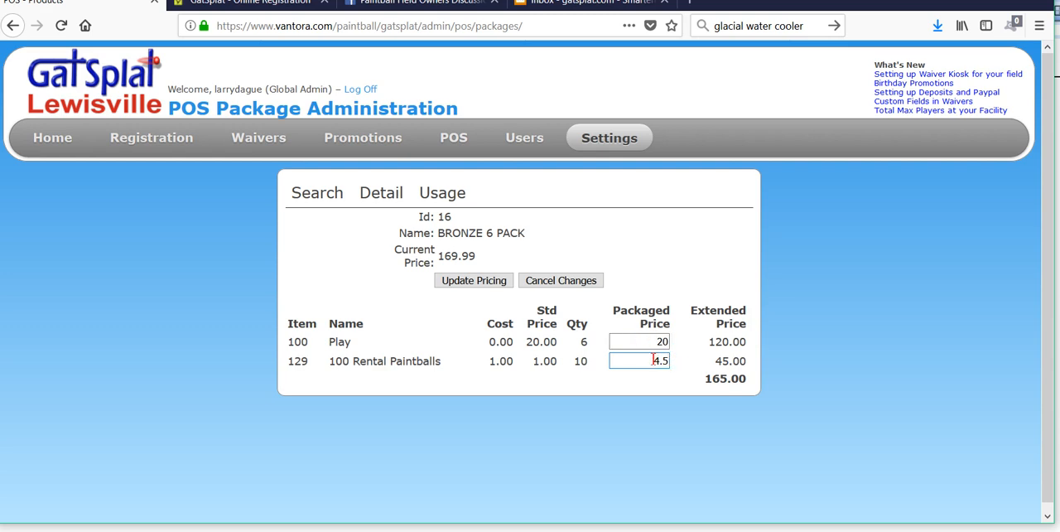
Step: Change the packaged price of 100 Rental Paintballs to 4.999 and save the package's updated pricing
drag(654, 359, 678, 361)
text(5)
double_click(677, 362)
text(4.99)
text(99)
click(465, 282)
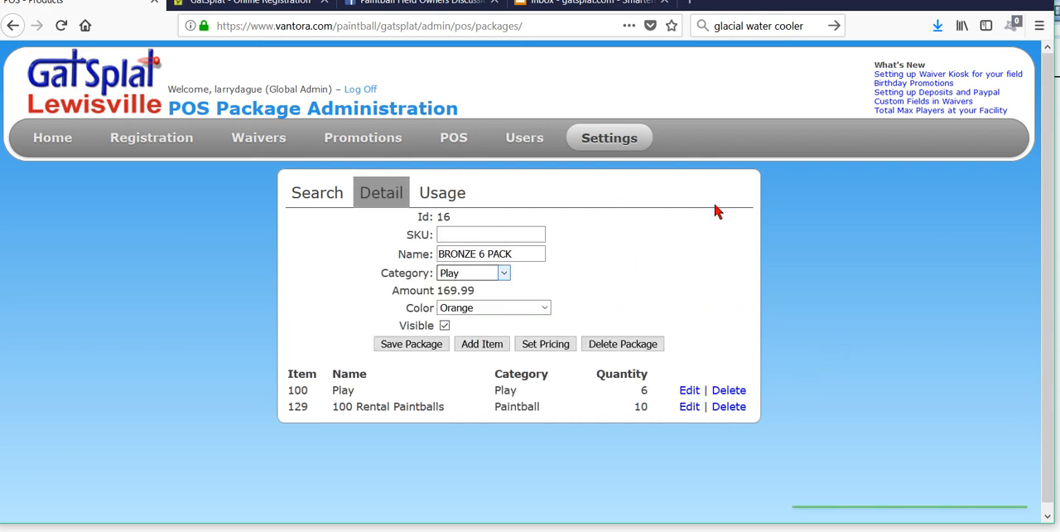